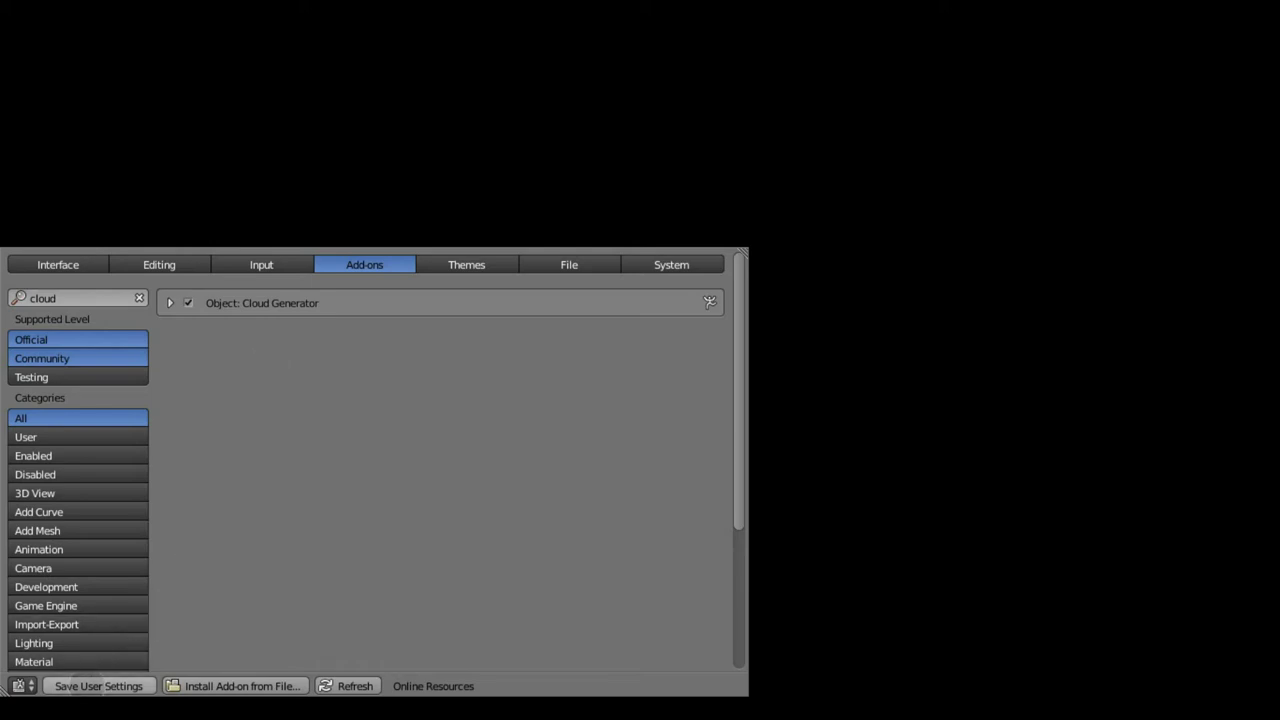
Step: Save the user settings so the Cloud Generator add-on stays enabled
{"action": "left_click", "coordinate": [99, 686]}
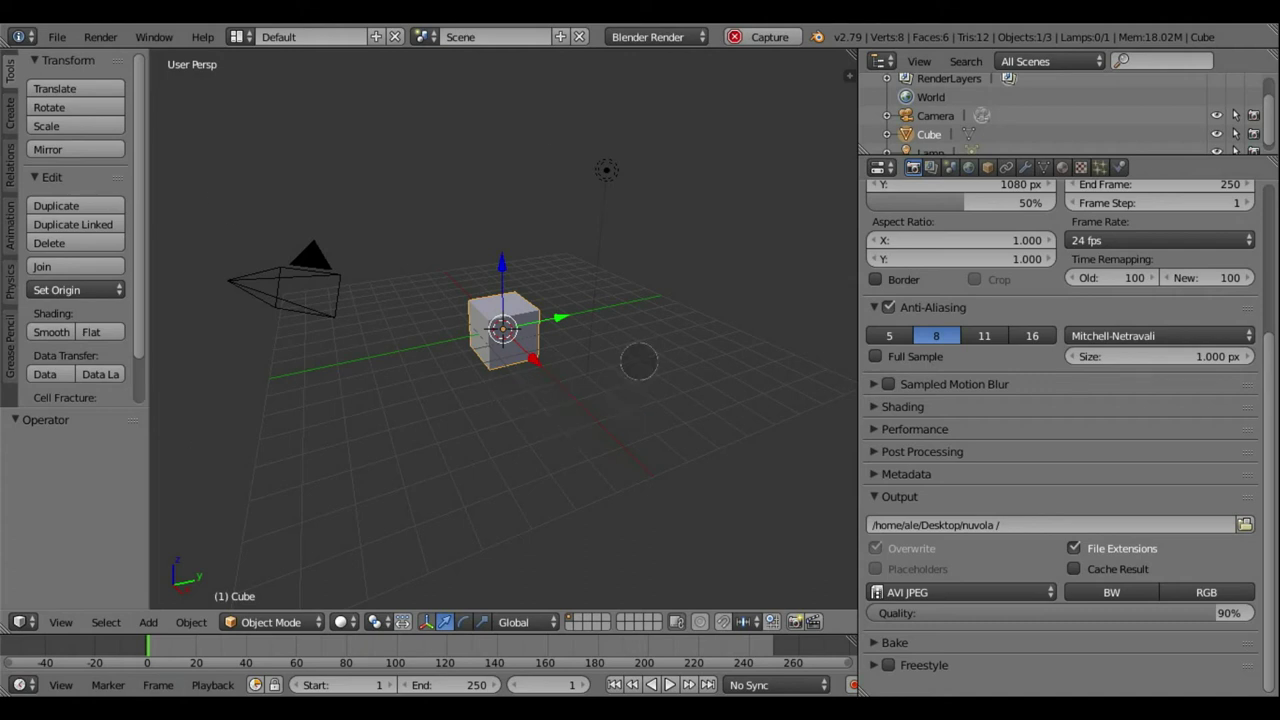
Step: Add a Subdivision Surface modifier with View 2 and Render 3, then apply it to the cube
{"action": "left_click", "coordinate": [1024, 167]}
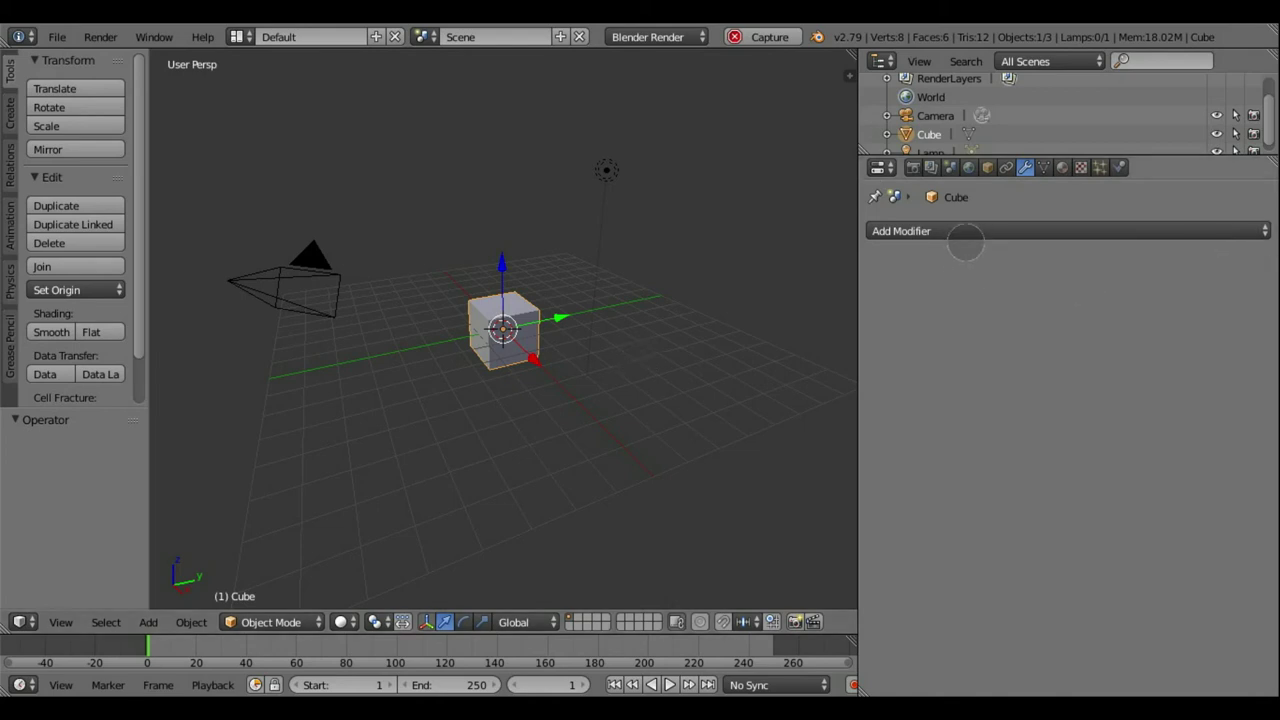
{"action": "left_click", "coordinate": [966, 231]}
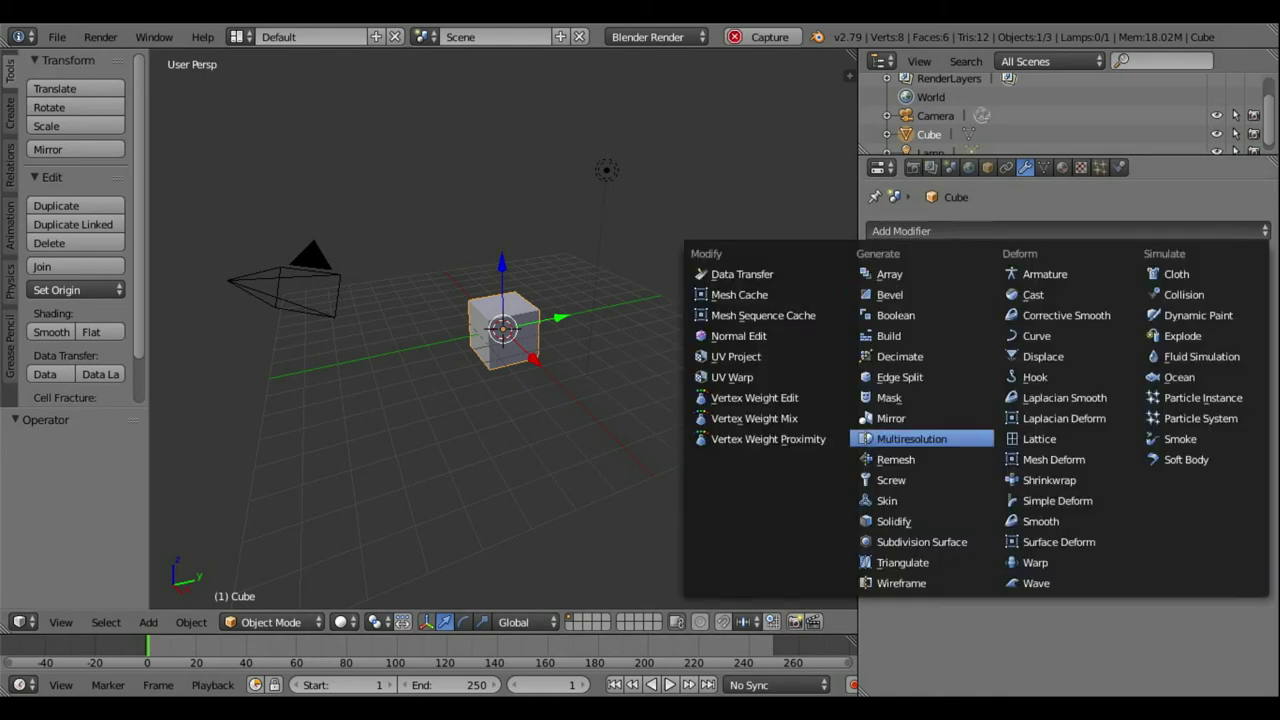
{"action": "left_click", "coordinate": [940, 542]}
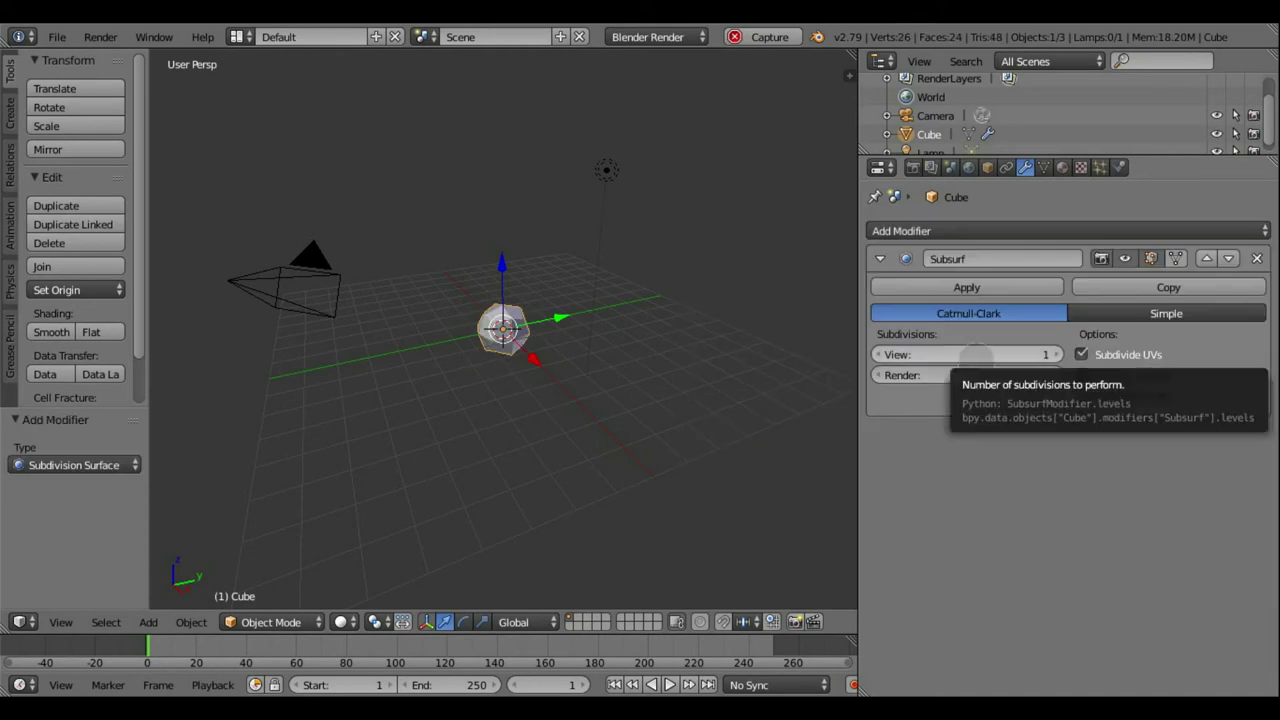
{"action": "left_click", "coordinate": [1056, 355]}
{"action": "left_click", "coordinate": [1056, 375]}
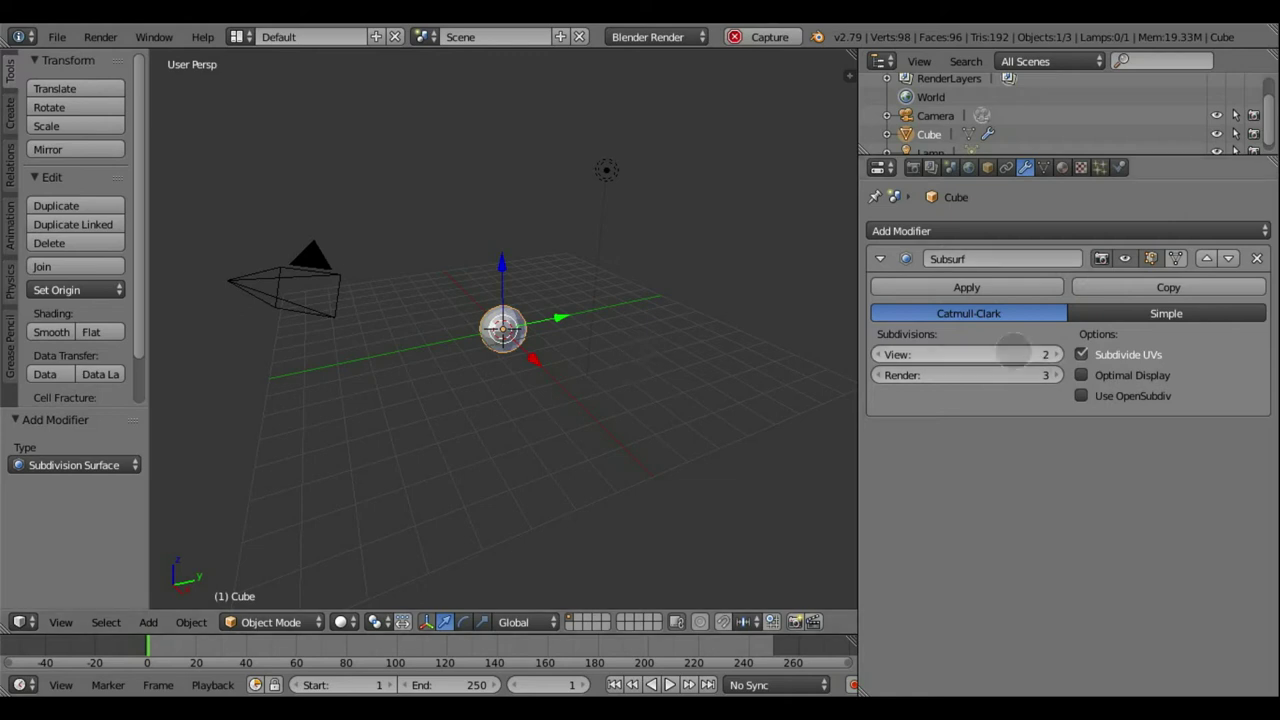
{"action": "left_click", "coordinate": [970, 288]}
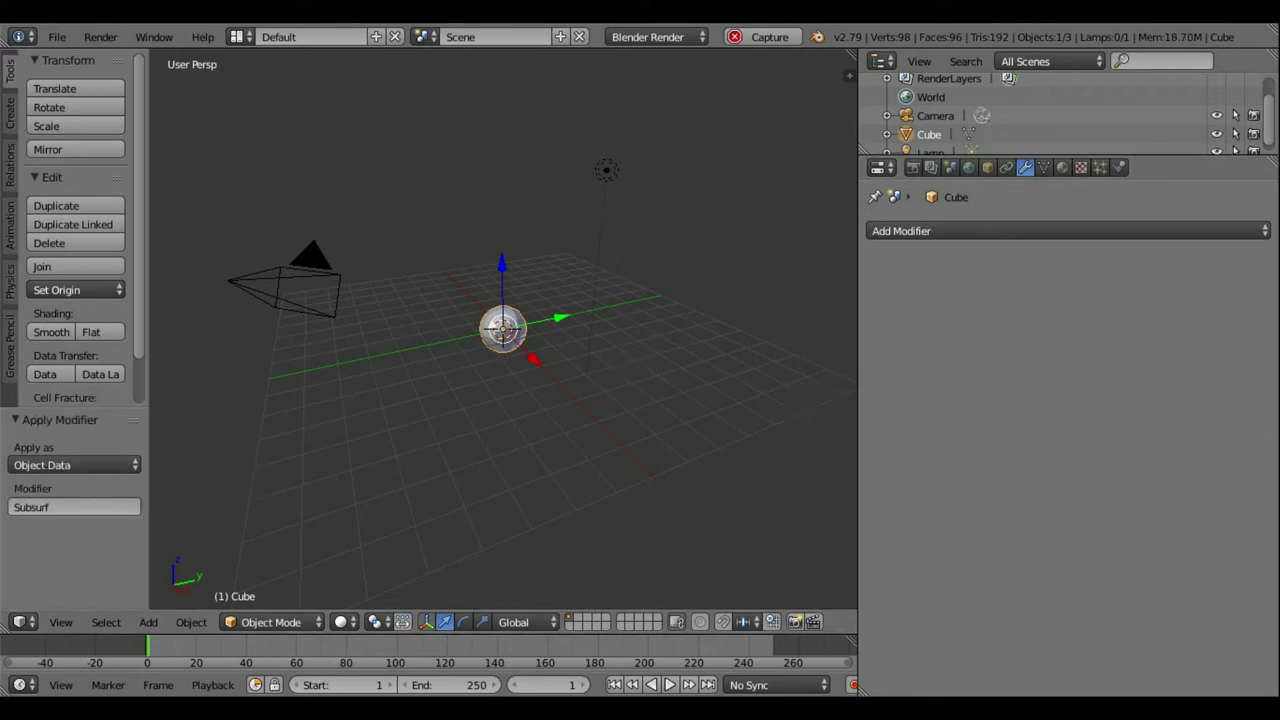
Step: Frame the sphere and switch it into Edit Mode with face selection
{"action": "key", "text": "KP_Decimal"}
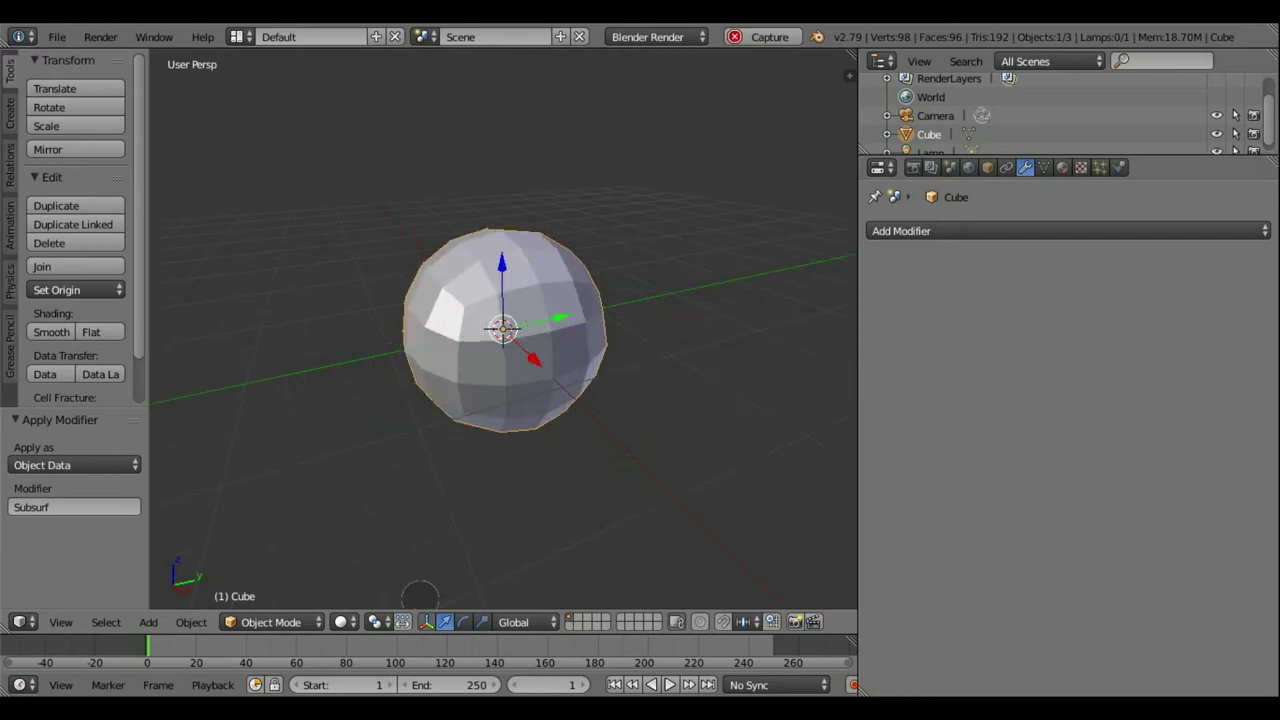
{"action": "left_click", "coordinate": [268, 622]}
{"action": "left_click", "coordinate": [276, 600]}
{"action": "left_click", "coordinate": [268, 622]}
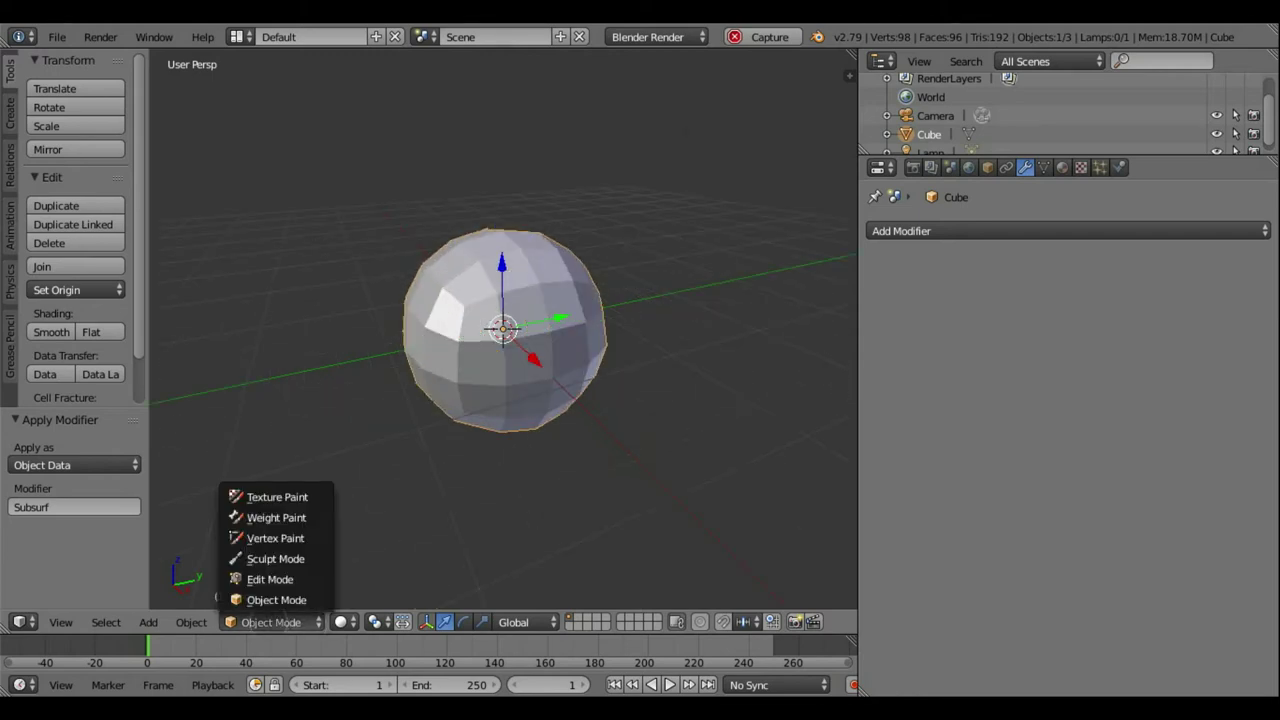
{"action": "left_click", "coordinate": [270, 579]}
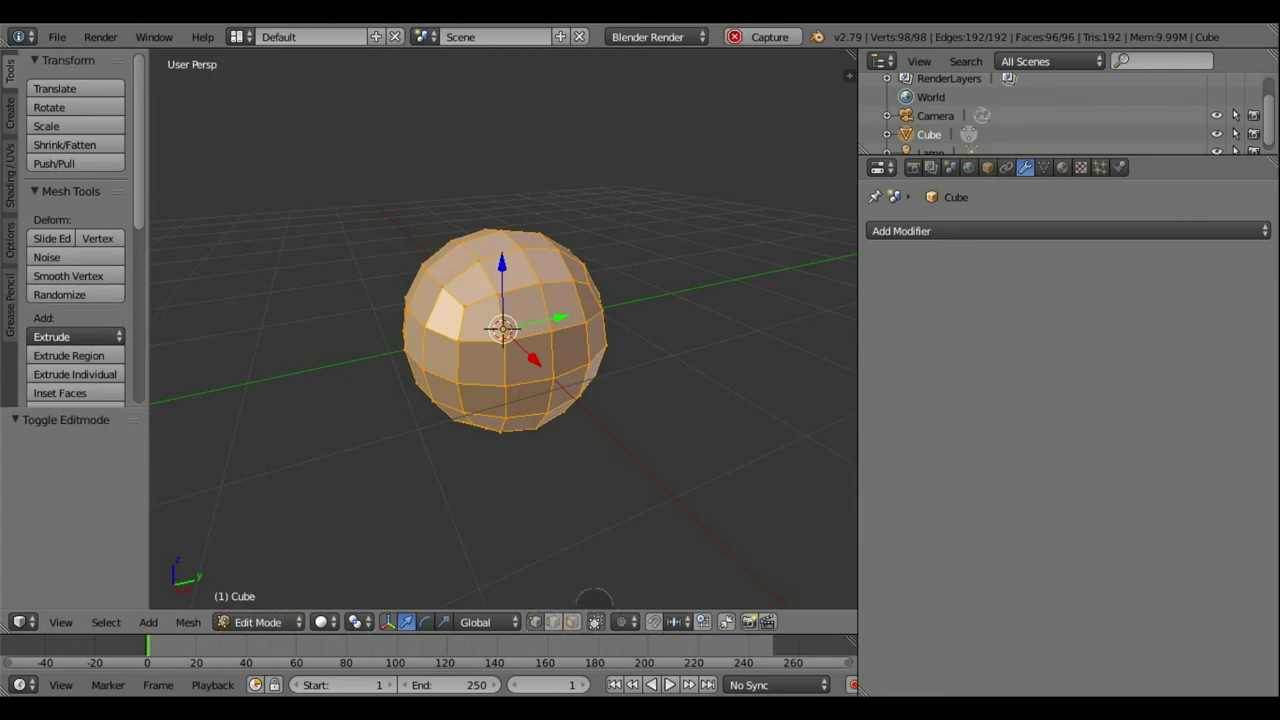
{"action": "left_click", "coordinate": [571, 622]}
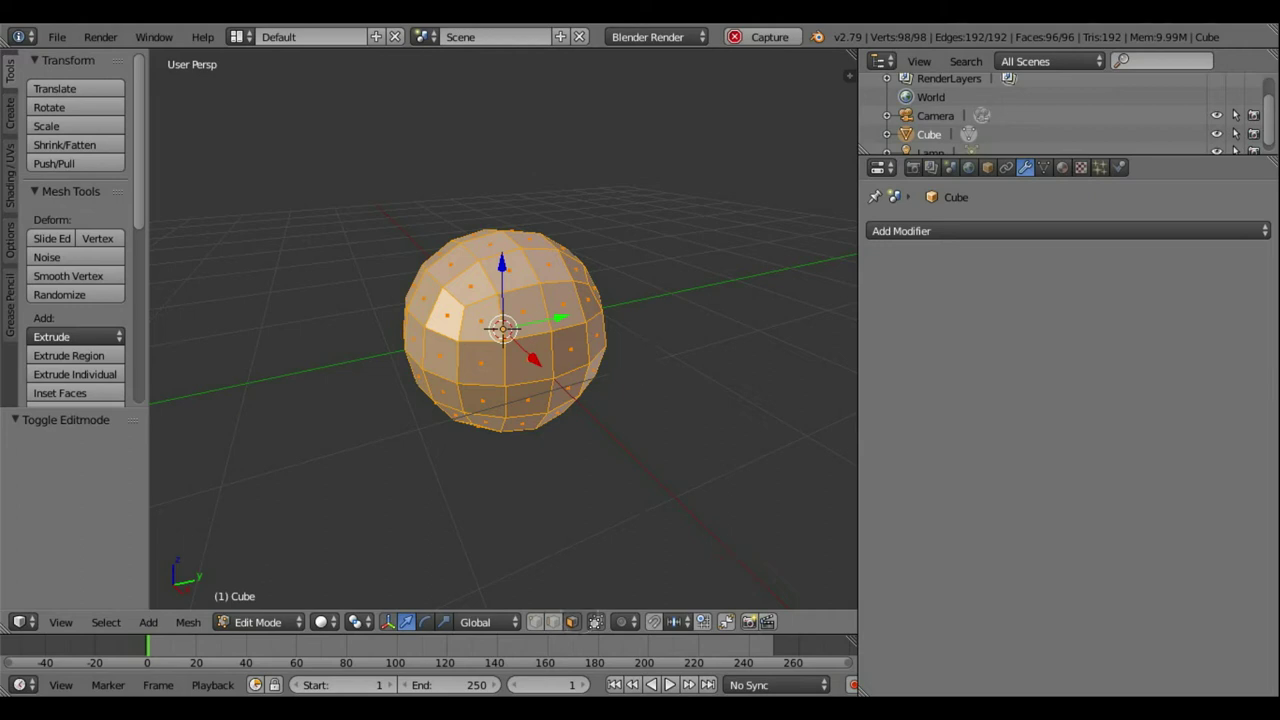
Step: Set Proportional Editing to Enable
{"action": "left_click", "coordinate": [625, 622]}
{"action": "left_click", "coordinate": [622, 622]}
{"action": "left_click", "coordinate": [625, 622]}
{"action": "left_click", "coordinate": [654, 579]}
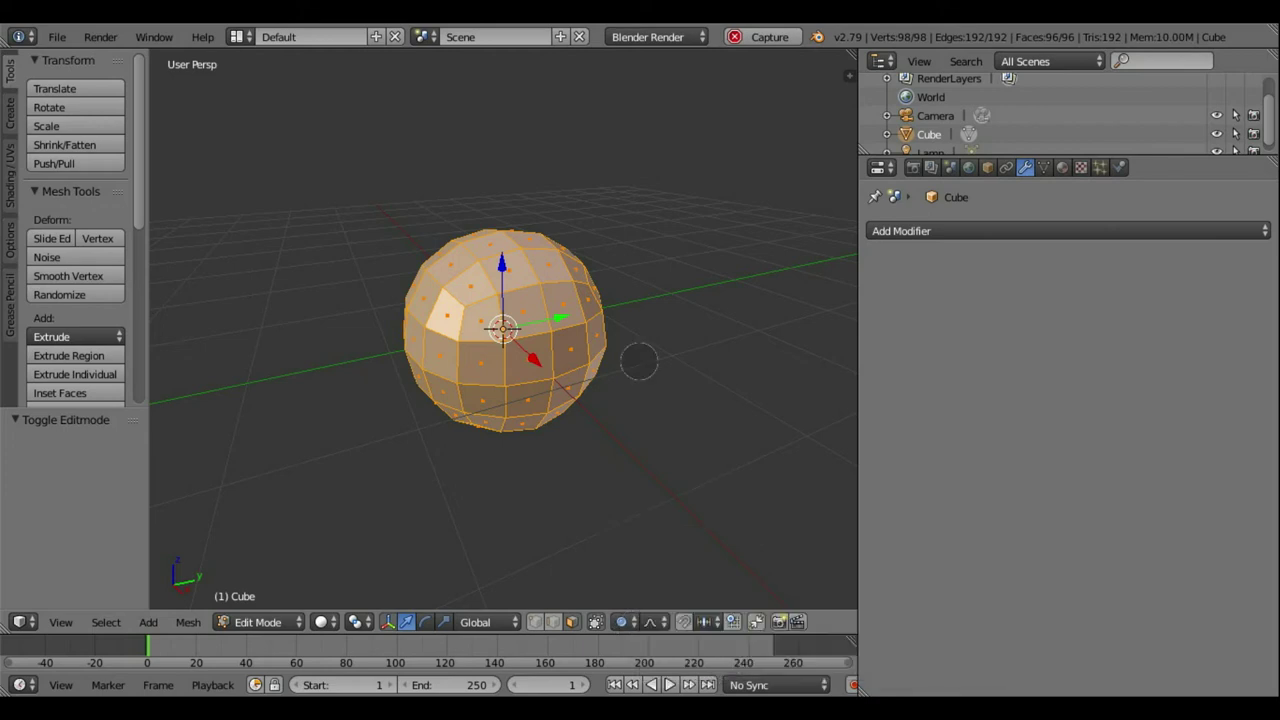
{"action": "left_click", "coordinate": [620, 622]}
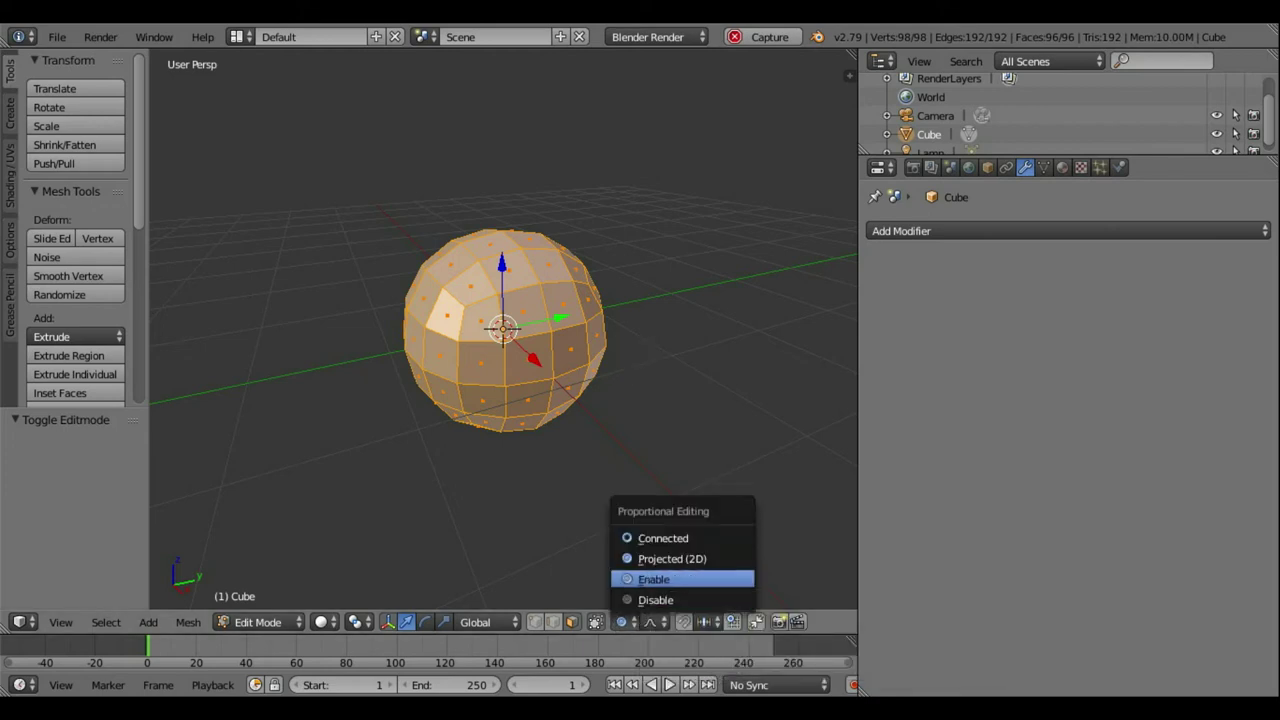
{"action": "left_click", "coordinate": [652, 579]}
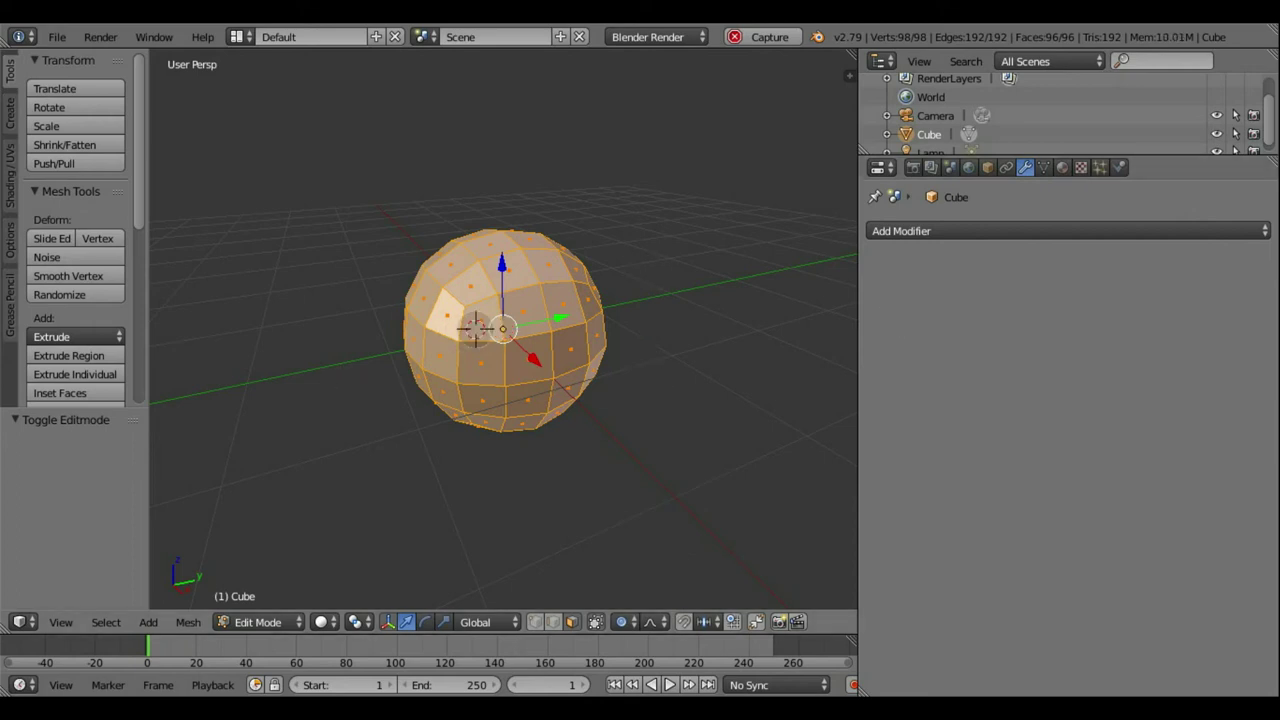
Step: Select a face on the sphere's upper left plus its neighbours and the row below
{"action": "right_click", "coordinate": [478, 333]}
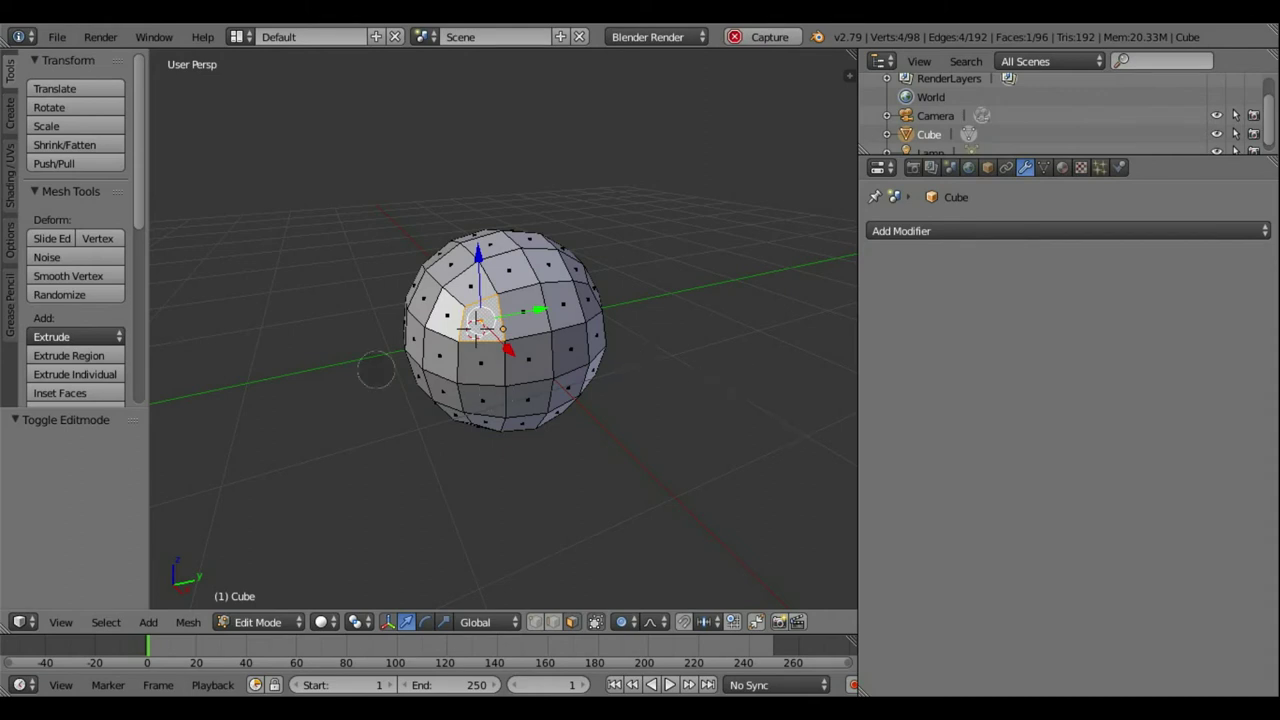
{"action": "left_click", "coordinate": [530, 313], "text": "shift"}
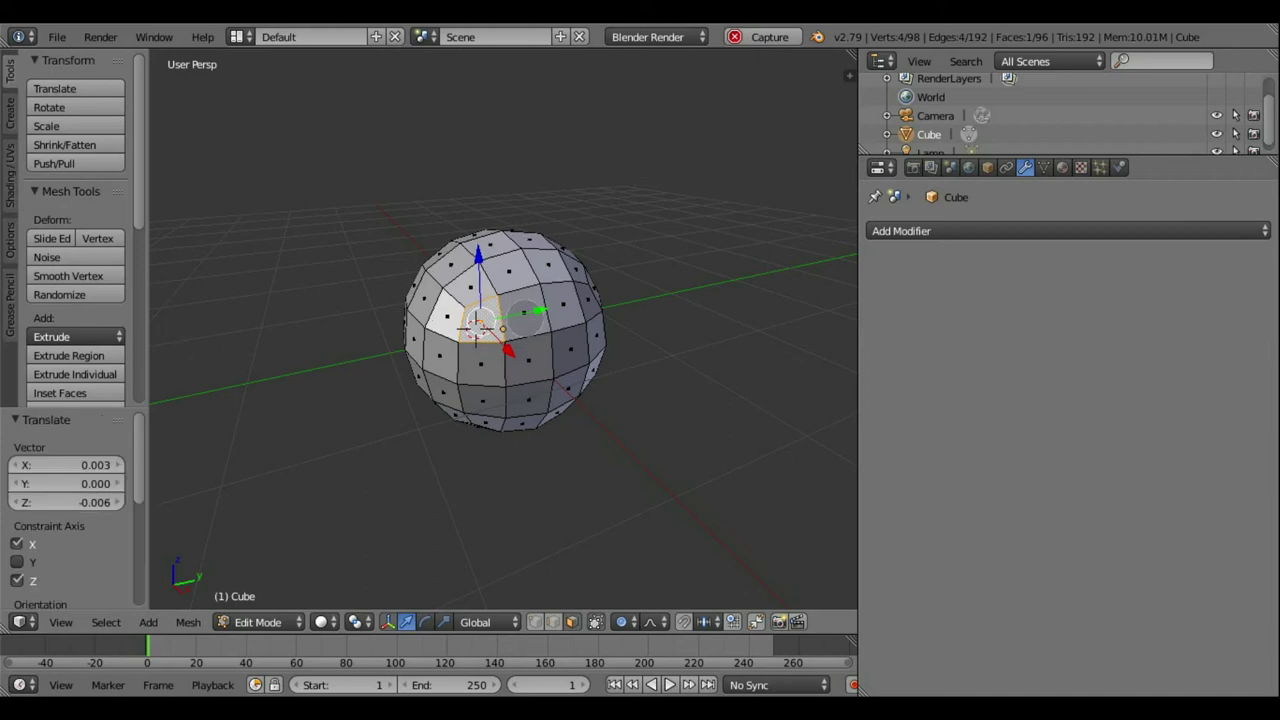
{"action": "right_click", "coordinate": [522, 305], "text": "shift"}
{"action": "right_click", "coordinate": [565, 306], "text": "shift"}
{"action": "right_click", "coordinate": [567, 340], "text": "shift"}
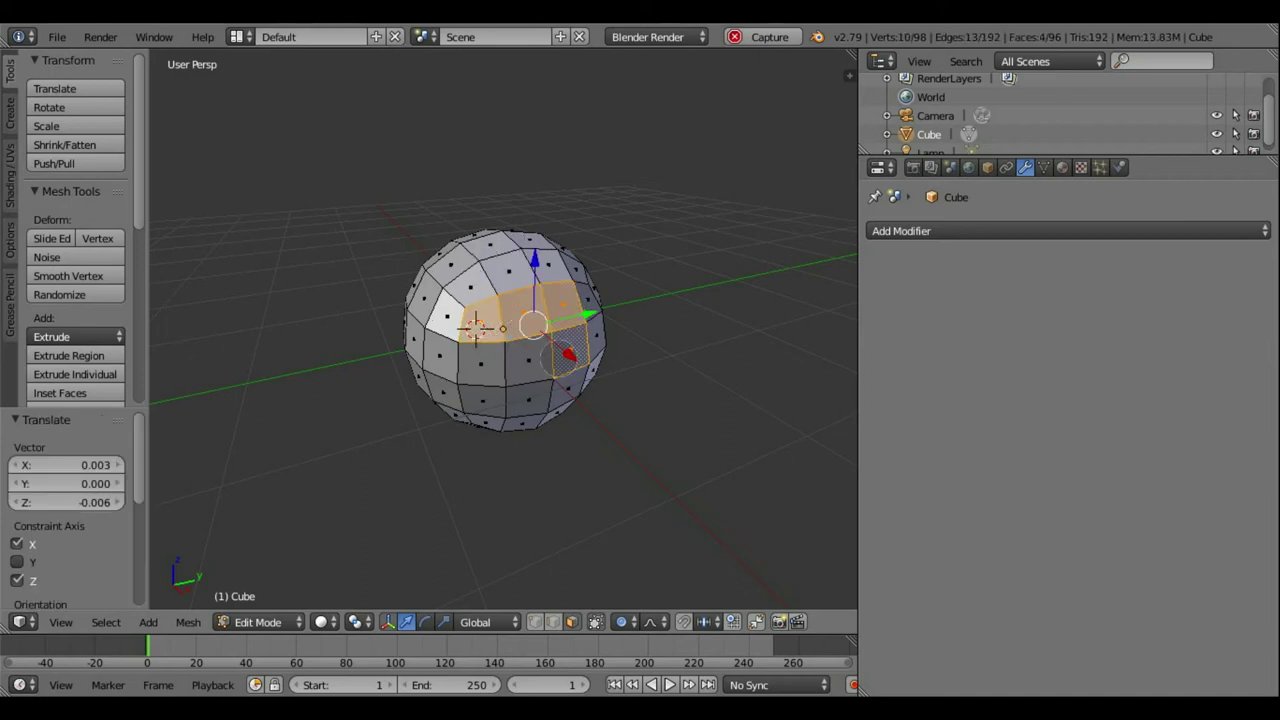
{"action": "right_click", "coordinate": [525, 355], "text": "shift"}
{"action": "right_click", "coordinate": [478, 362], "text": "shift"}
Step: Orbit around the sphere and add more faces until 16 are selected
{"action": "scroll", "coordinate": [710, 380], "scroll_direction": "up", "scroll_amount": 3}
{"action": "scroll", "coordinate": [695, 390], "scroll_direction": "down", "scroll_amount": 3}
{"action": "mouse_move", "coordinate": [700, 428]}
{"action": "middle_mouse_down"}
{"action": "mouse_move", "coordinate": [660, 400]}
{"action": "mouse_move", "coordinate": [654, 365]}
{"action": "middle_mouse_up"}
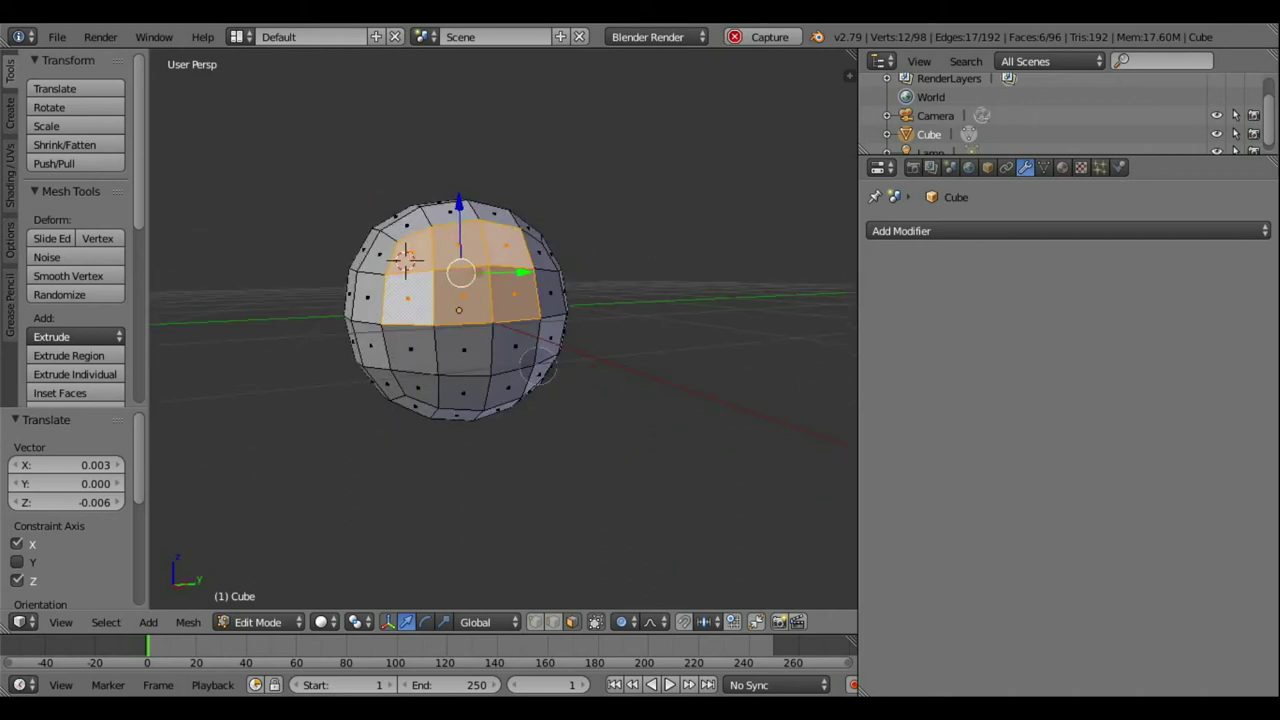
{"action": "mouse_move", "coordinate": [508, 349]}
{"action": "left_mouse_down"}
{"action": "mouse_move", "coordinate": [413, 357]}
{"action": "mouse_move", "coordinate": [415, 409]}
{"action": "mouse_move", "coordinate": [455, 390]}
{"action": "mouse_move", "coordinate": [508, 393]}
{"action": "left_mouse_up"}
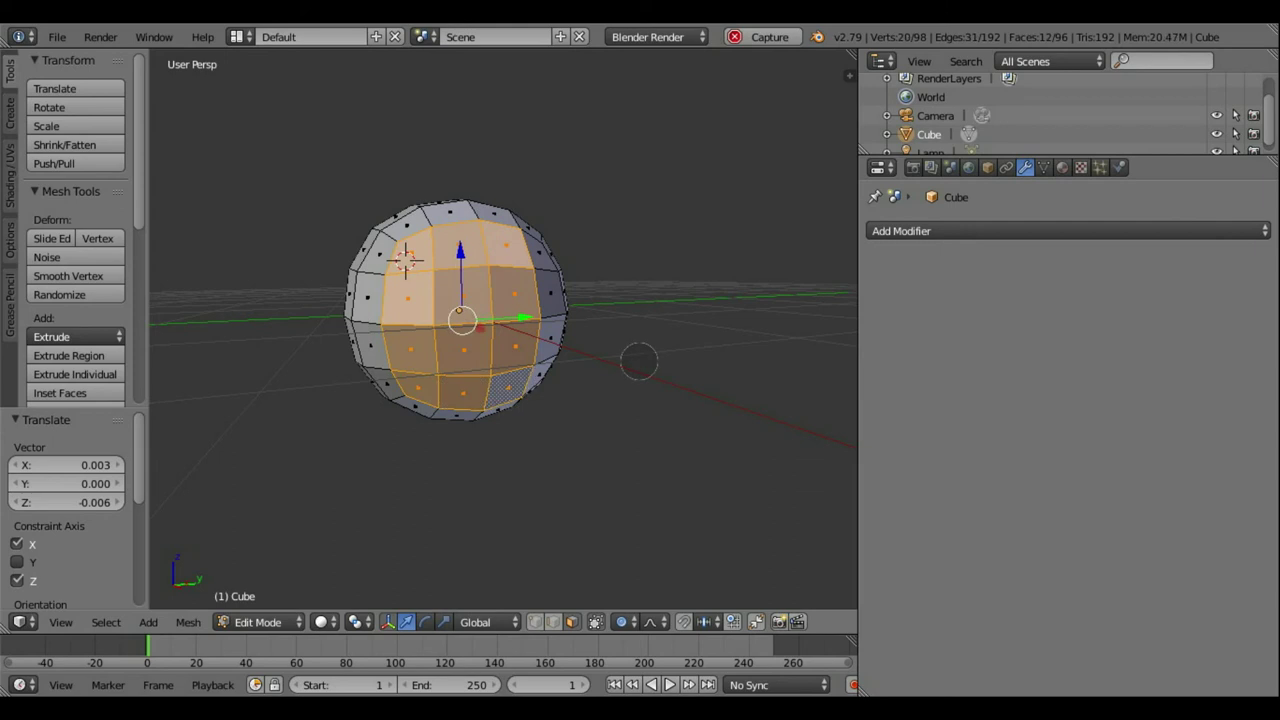
{"action": "middle_click_drag", "start_coordinate": [700, 455], "coordinate": [550, 420]}
{"action": "left_click", "coordinate": [505, 243]}
{"action": "left_click_drag", "start_coordinate": [505, 243], "coordinate": [508, 370]}
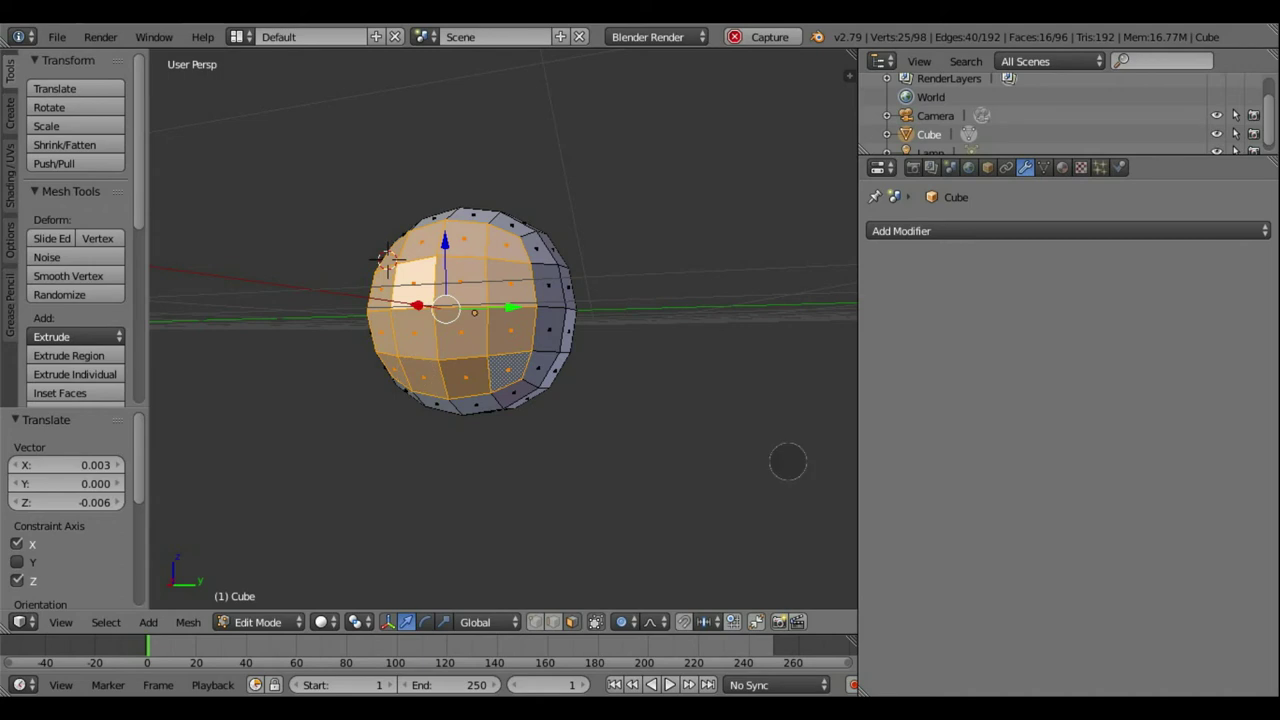
{"action": "middle_click_drag", "start_coordinate": [714, 449], "coordinate": [612, 407]}
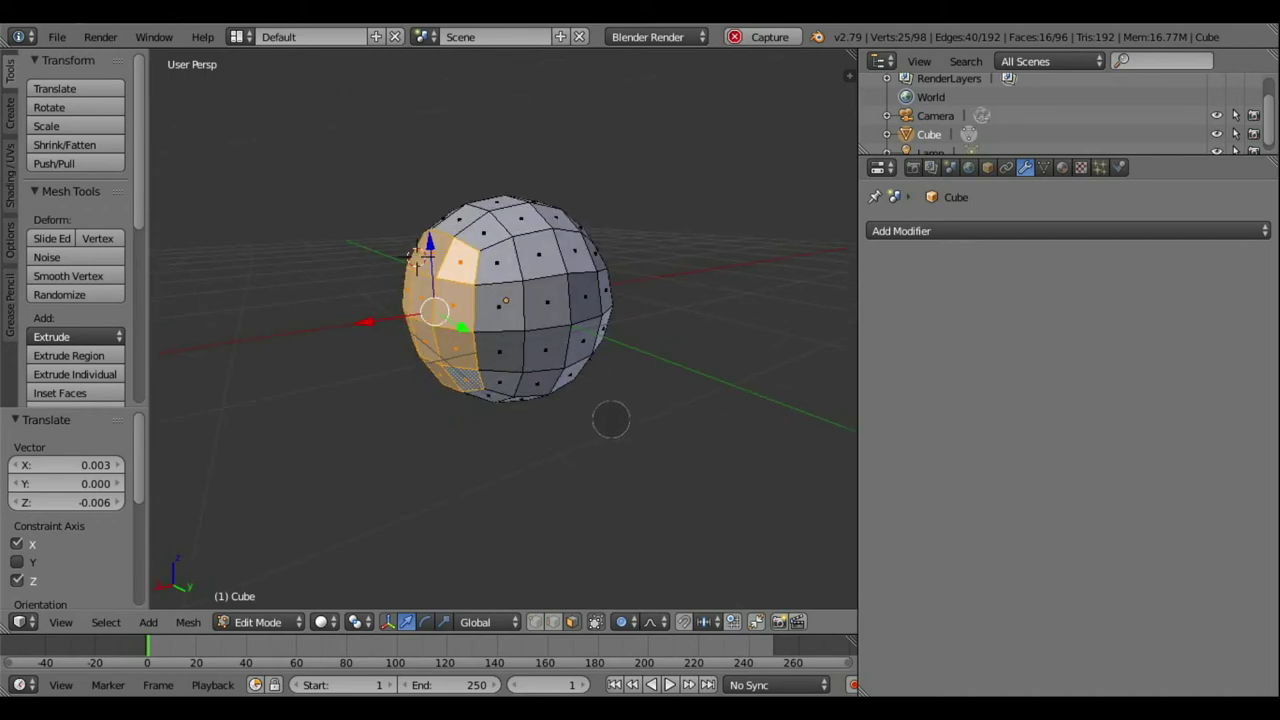
{"action": "key", "text": "r"}
{"action": "key", "text": "s"}
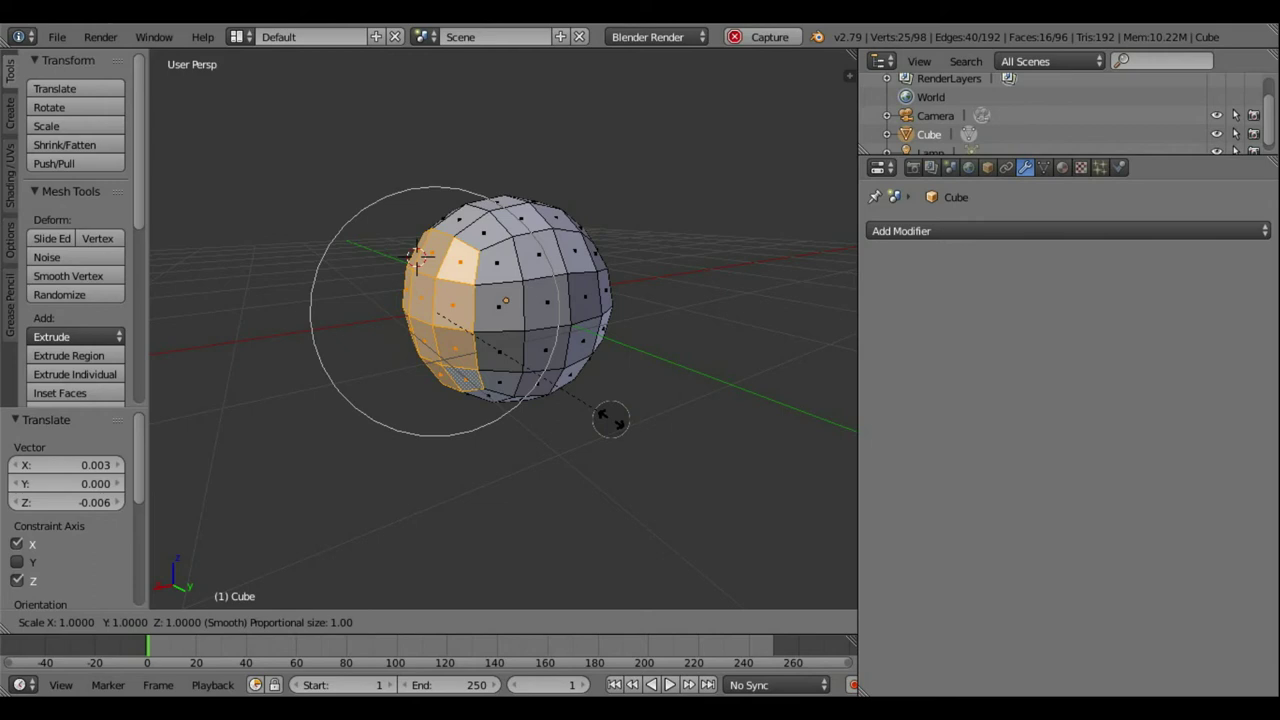
{"action": "key", "text": "z"}
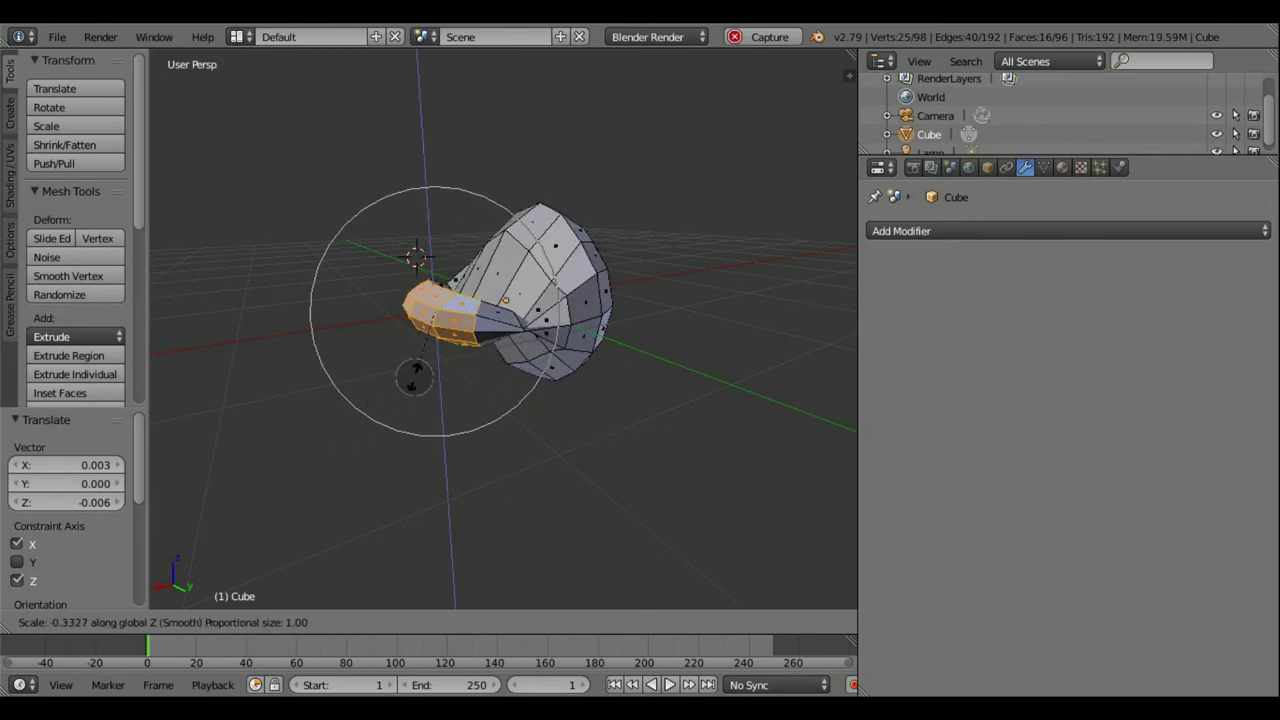
{"action": "left_click", "coordinate": [229, 314]}
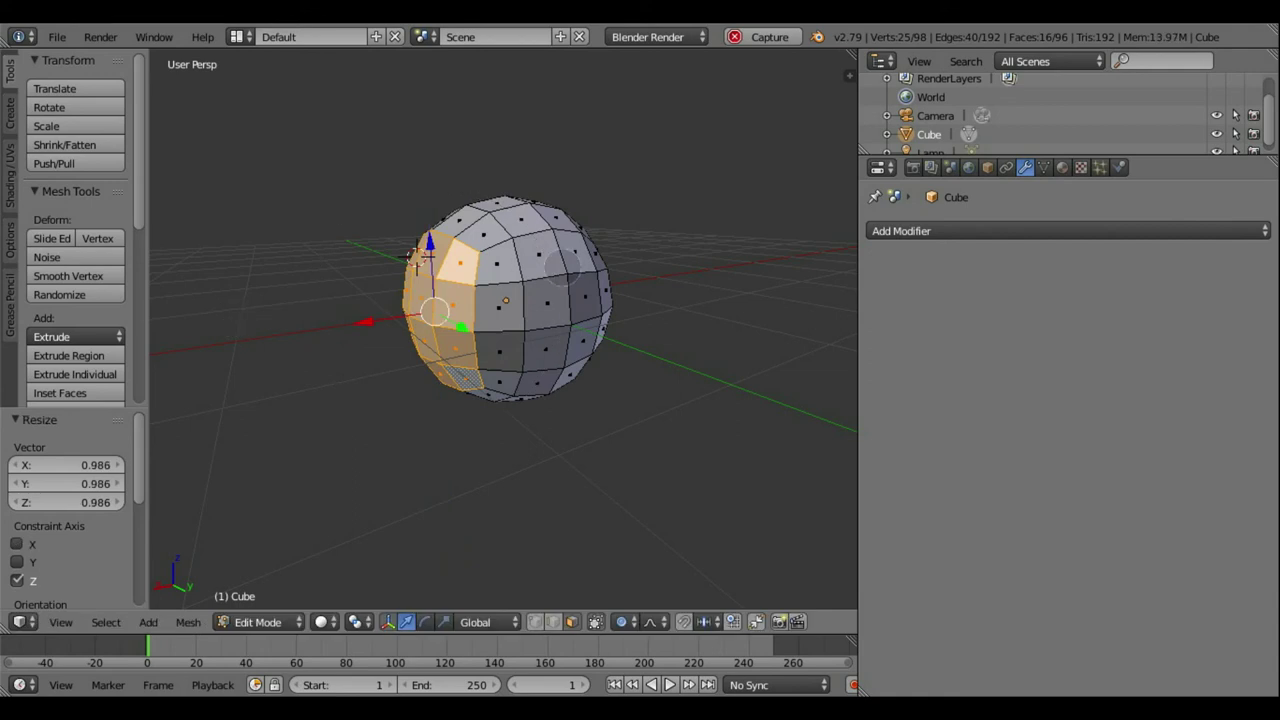
{"action": "key", "text": "ctrl+x"}
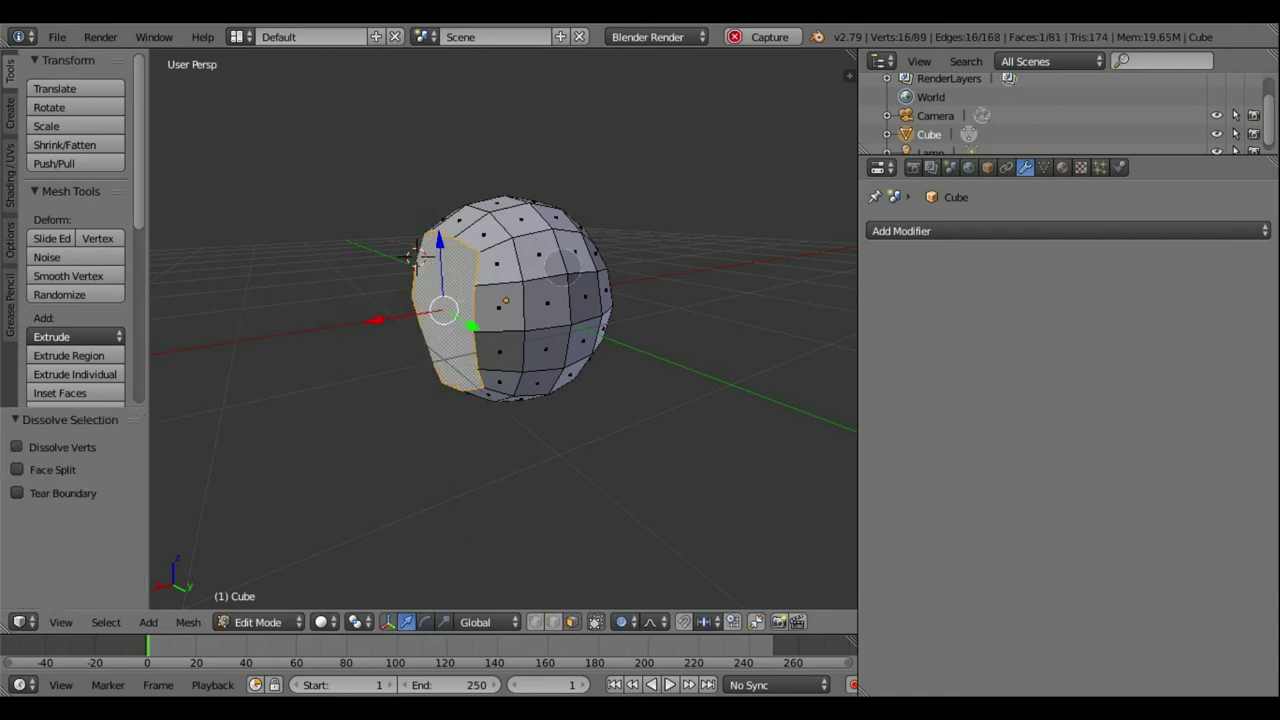
{"action": "key", "text": "r"}
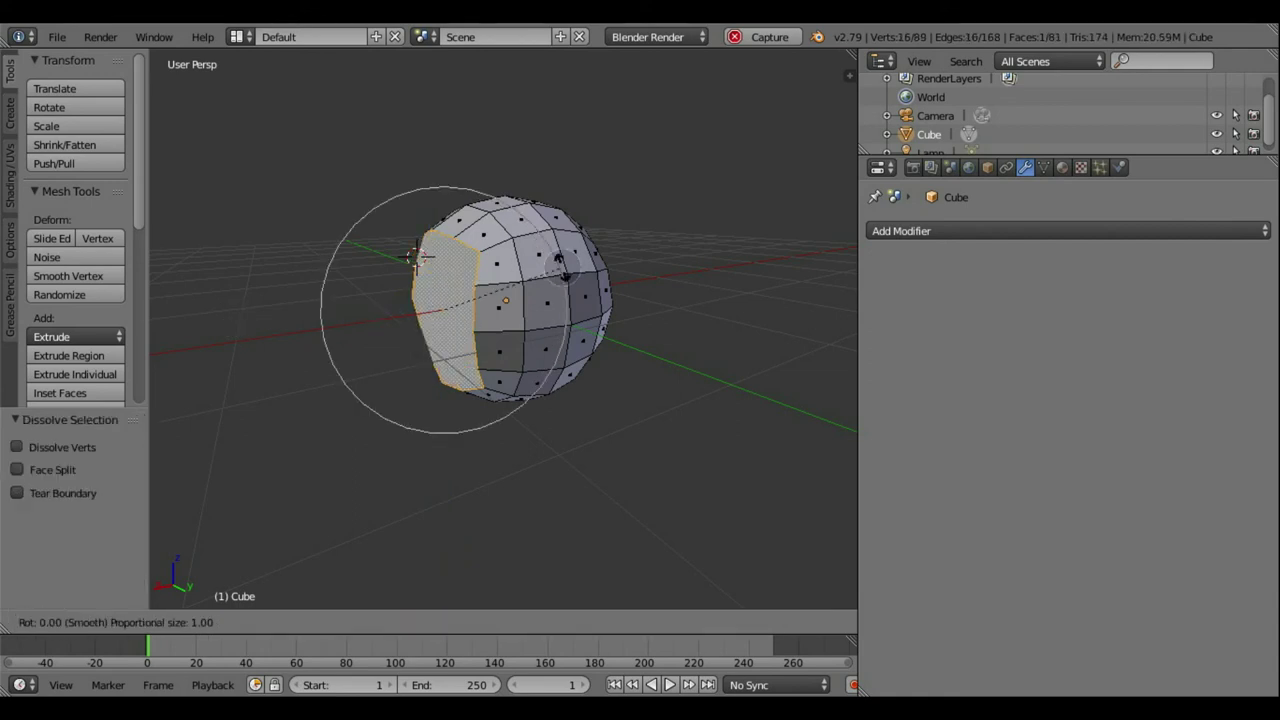
{"action": "key", "text": "y"}
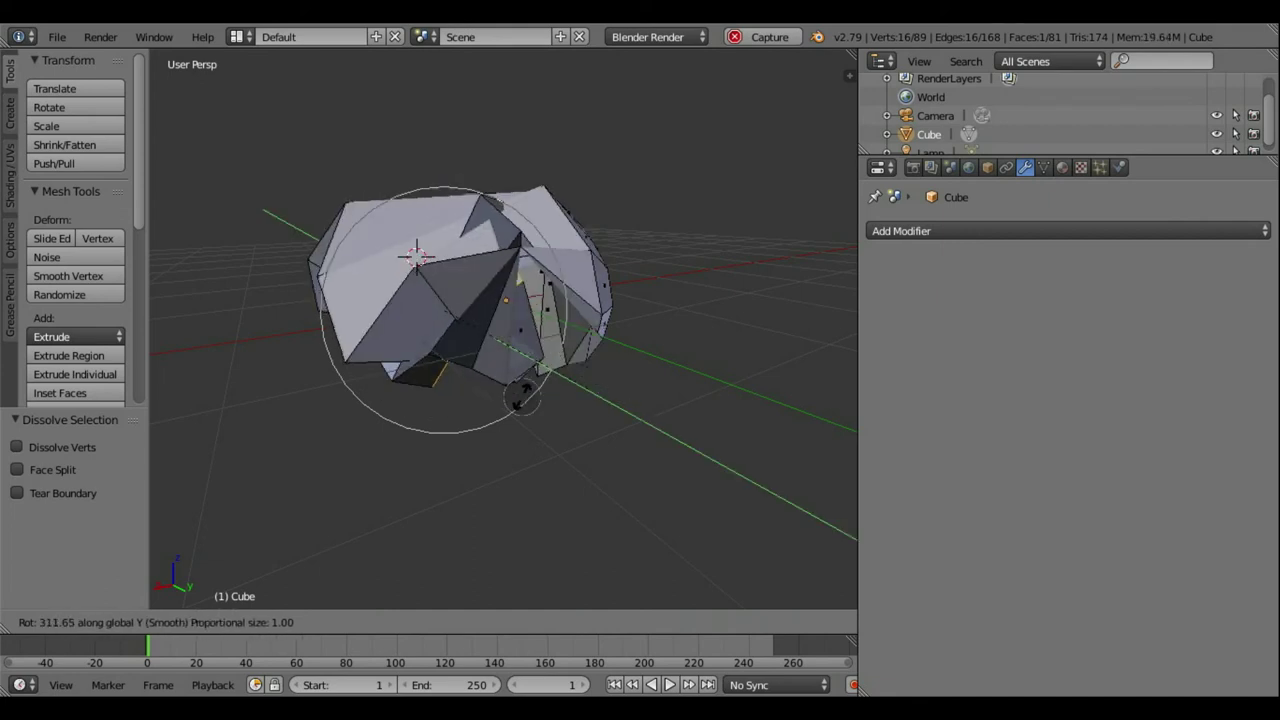
{"action": "left_click", "coordinate": [608, 288]}
{"action": "key", "text": "r"}
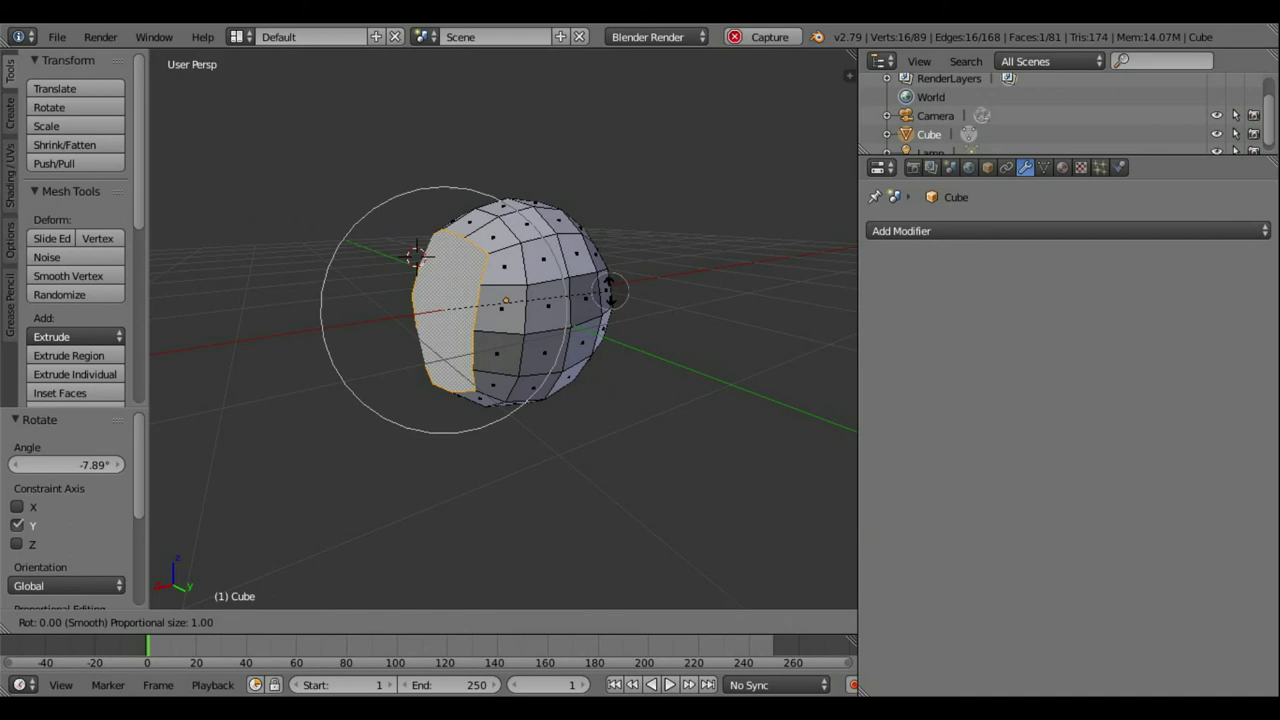
{"action": "key", "text": "z"}
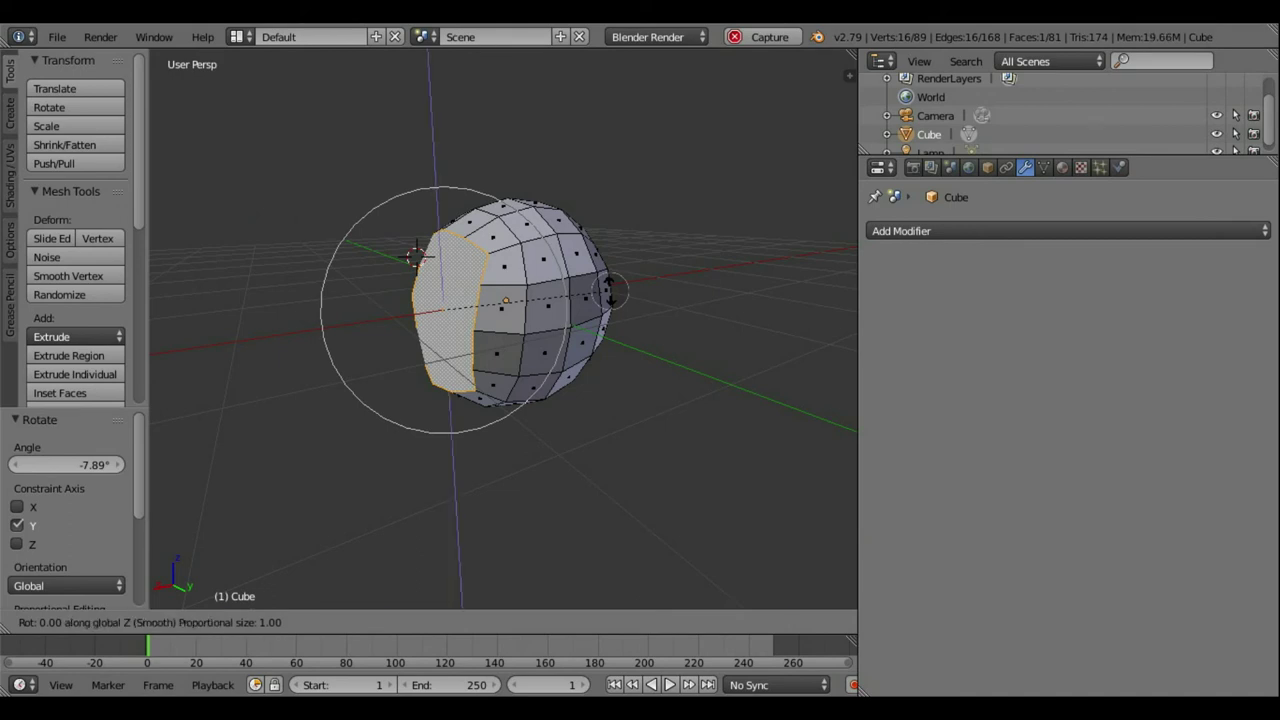
{"action": "left_click", "coordinate": [610, 290]}
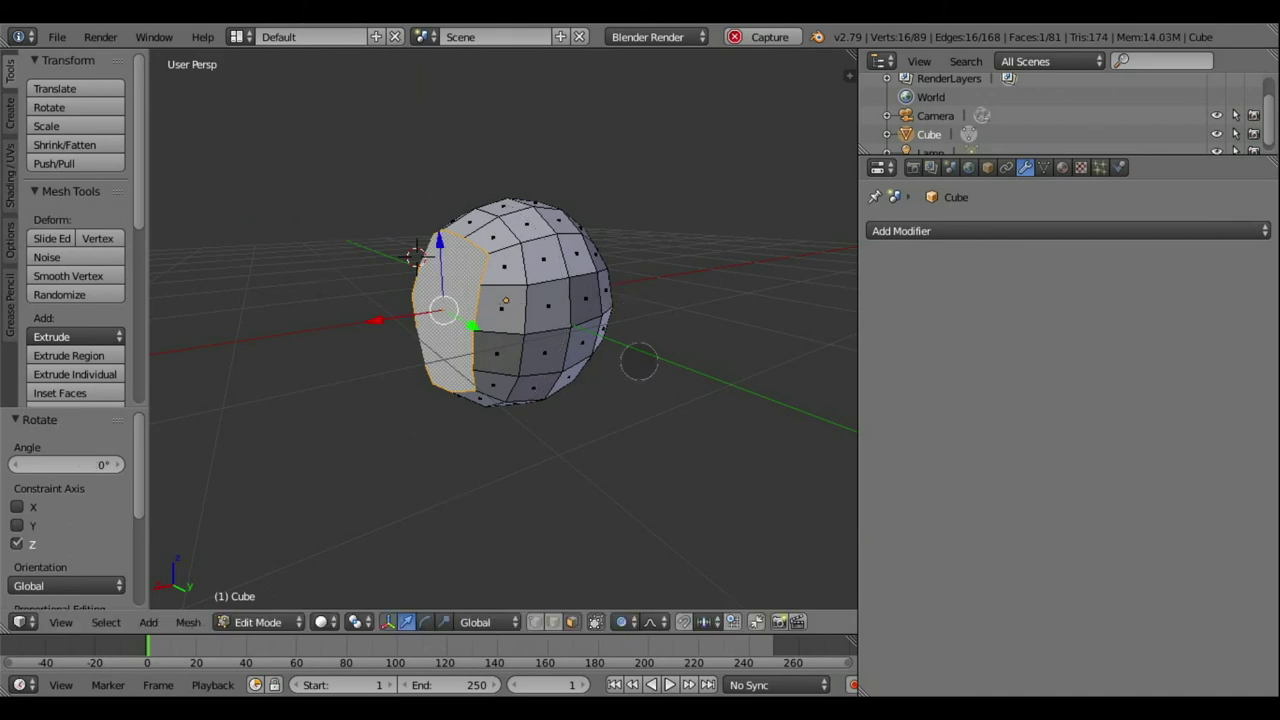
{"action": "key", "text": "r"}
{"action": "key", "text": "y"}
{"action": "left_click", "coordinate": [455, 365]}
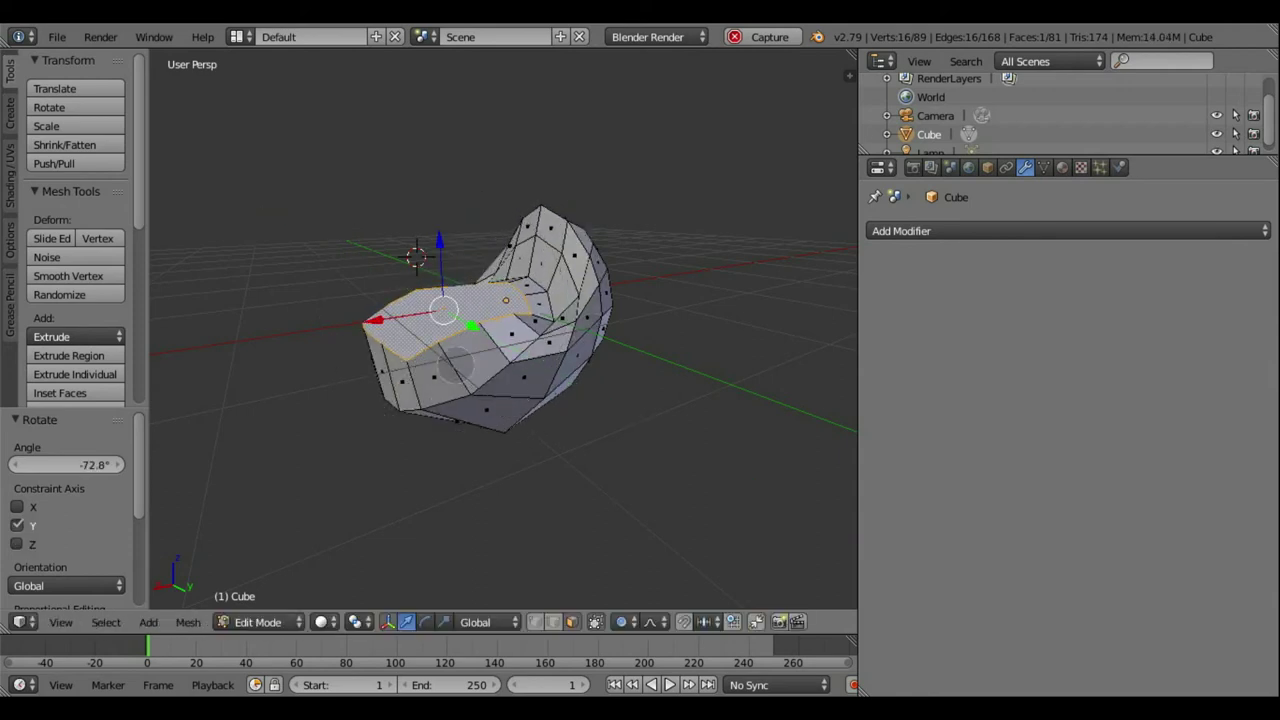
{"action": "key", "text": "ctrl+z"}
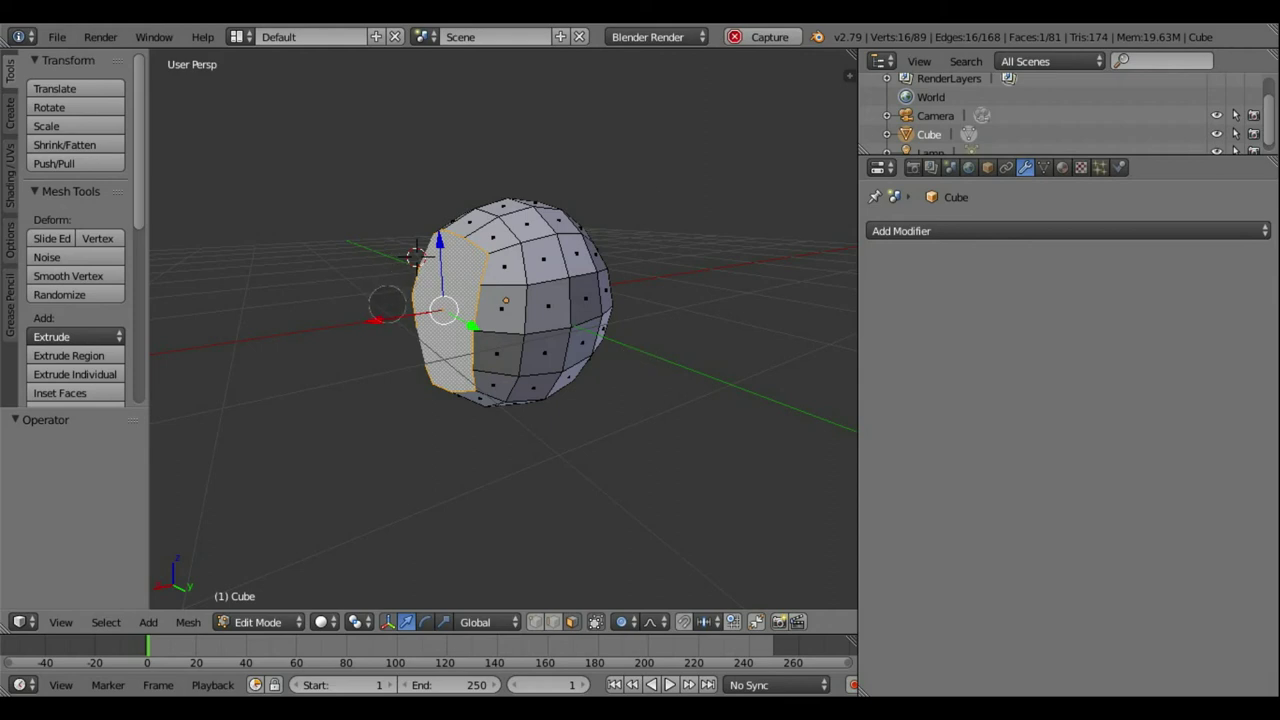
Step: Stretch the sphere along X into an egg-like shape using proportional editing
{"action": "key", "text": "s"}
{"action": "left_click", "coordinate": [338, 334]}
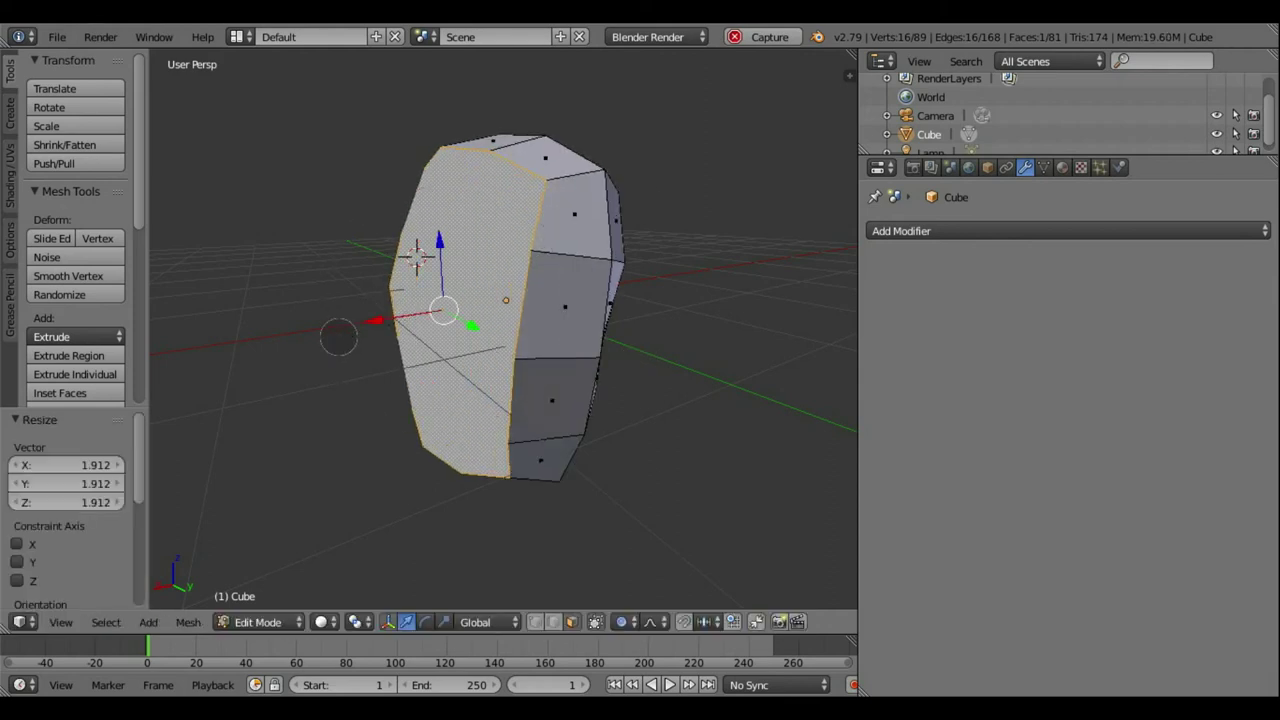
{"action": "key", "text": "ctrl+z"}
{"action": "key", "text": "g"}
{"action": "key", "text": "x"}
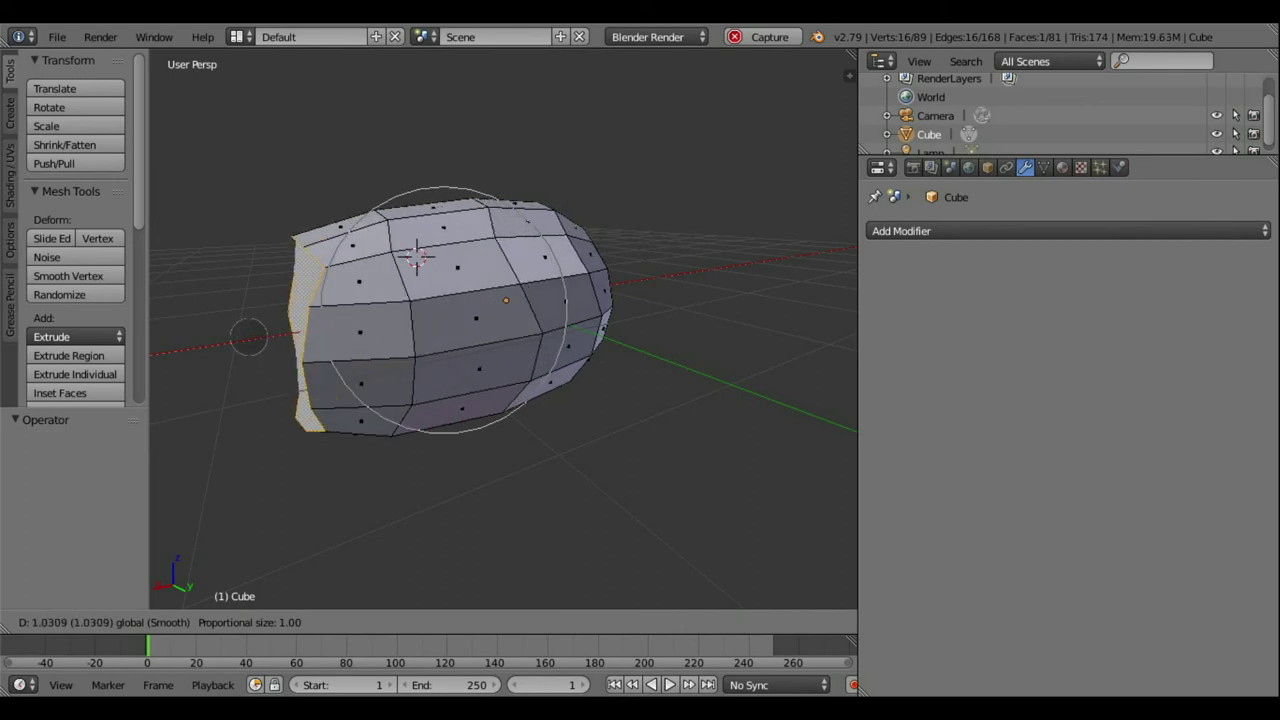
{"action": "left_click", "coordinate": [639, 360]}
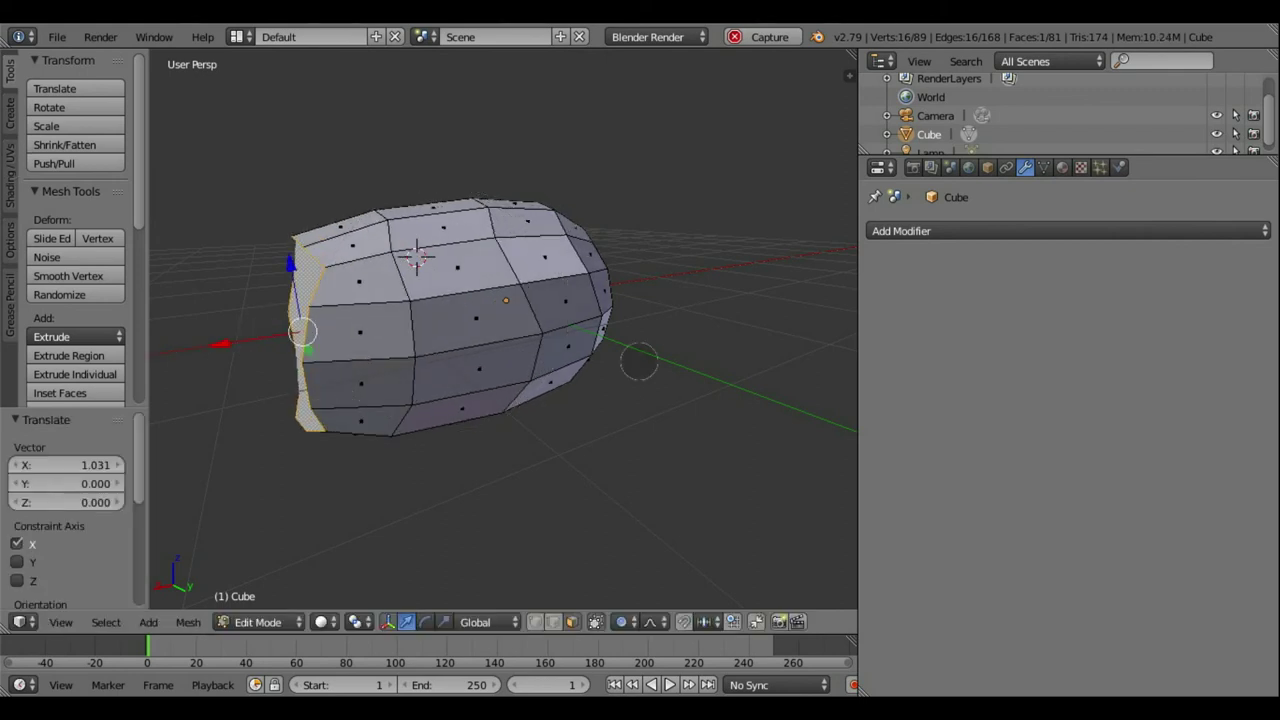
{"action": "mouse_move", "coordinate": [542, 400]}
{"action": "middle_mouse_down"}
{"action": "mouse_move", "coordinate": [457, 357]}
{"action": "mouse_move", "coordinate": [466, 311]}
{"action": "mouse_move", "coordinate": [486, 471]}
{"action": "mouse_move", "coordinate": [514, 463]}
{"action": "middle_mouse_up"}
Step: In front orthographic view, select faces across the upper middle of the mesh
{"action": "key", "text": "KP_1"}
{"action": "key", "text": "KP_5"}
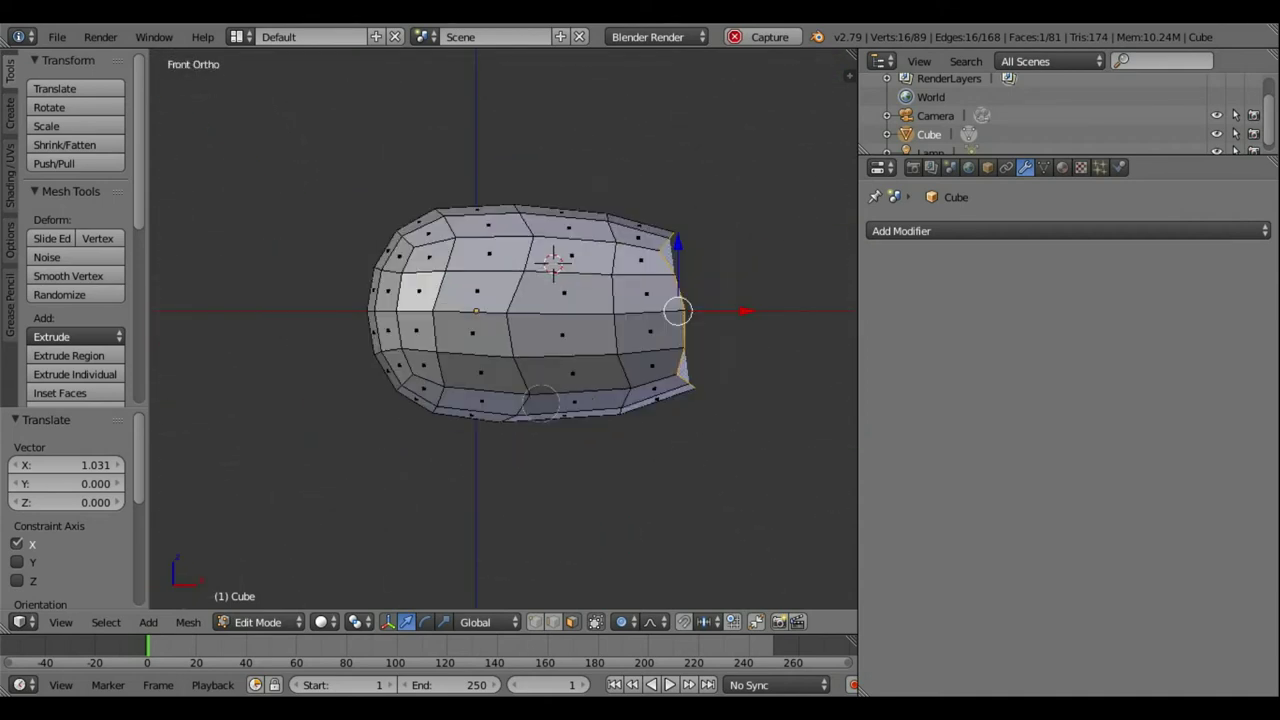
{"action": "left_click", "coordinate": [481, 258]}
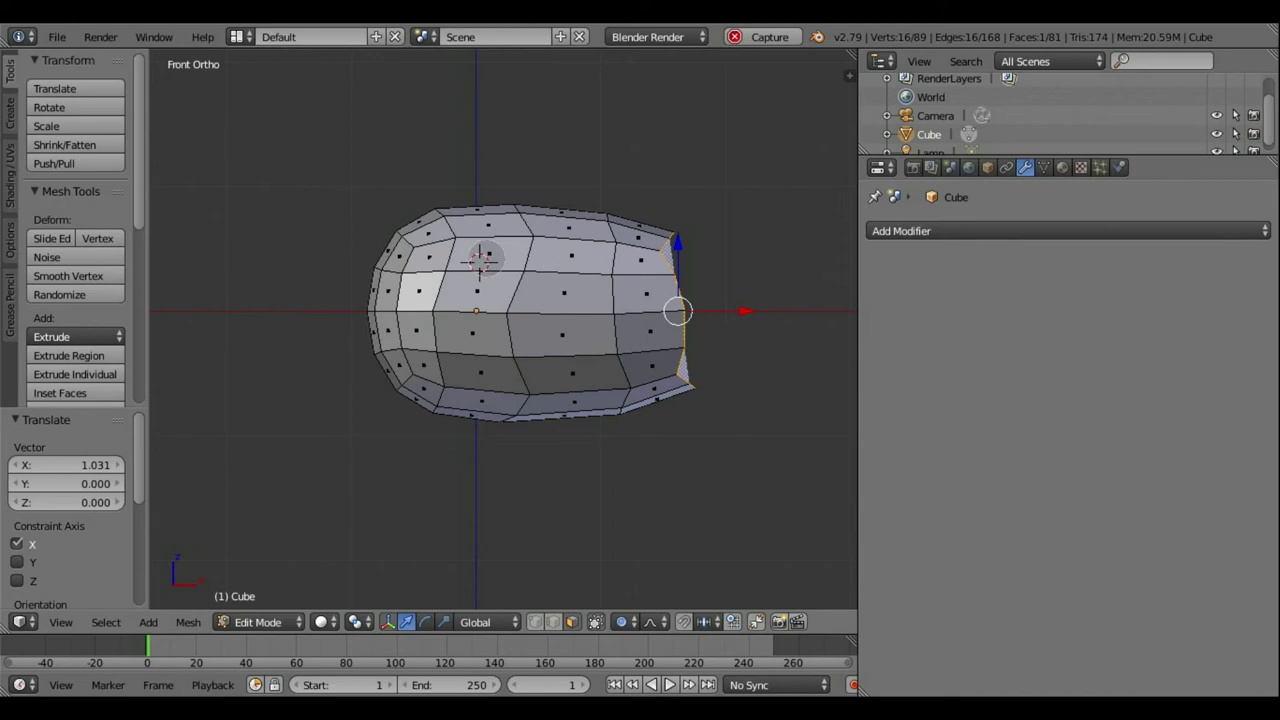
{"action": "right_click", "coordinate": [560, 255], "text": "shift"}
{"action": "right_click", "coordinate": [565, 295], "text": "shift"}
{"action": "right_click", "coordinate": [472, 298], "text": "shift"}
Step: Add the right, lower-middle and lower-left faces to the selection
{"action": "right_click", "coordinate": [643, 294], "text": "shift"}
{"action": "right_click", "coordinate": [645, 330], "text": "shift"}
{"action": "right_click", "coordinate": [650, 365], "text": "shift"}
{"action": "right_click", "coordinate": [575, 375], "text": "shift"}
{"action": "right_click", "coordinate": [560, 335], "text": "shift"}
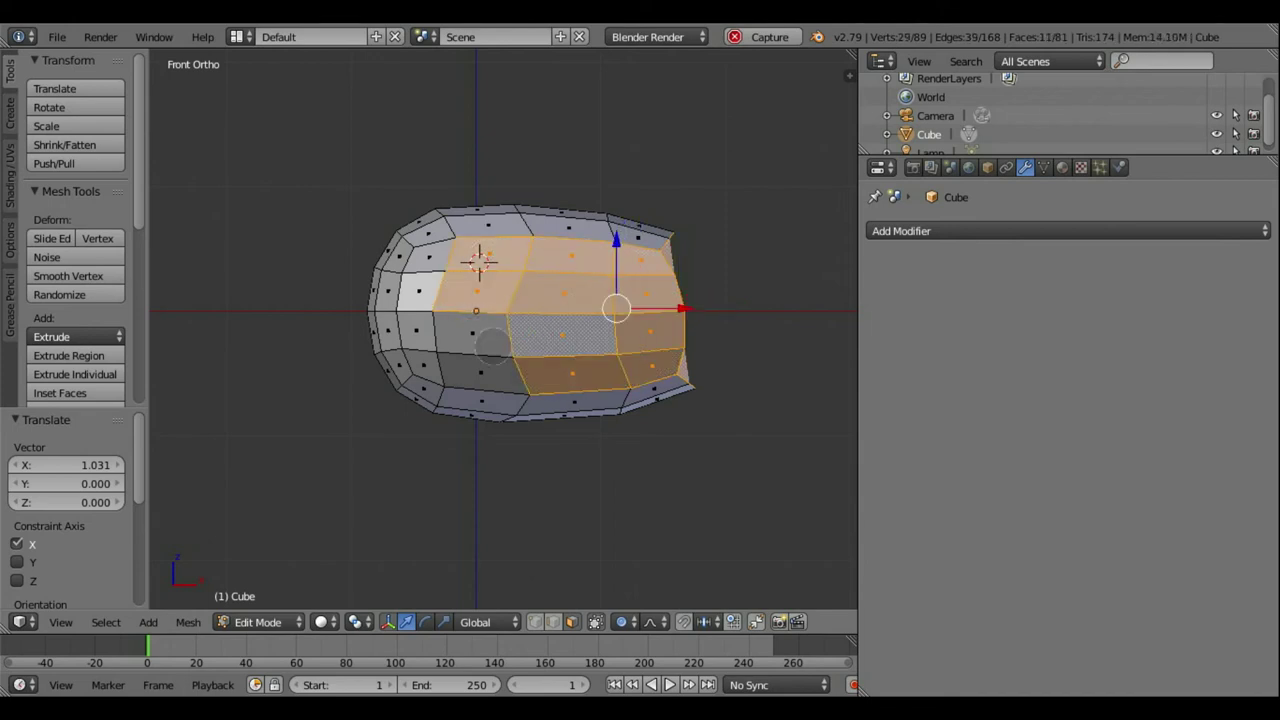
{"action": "right_click", "coordinate": [478, 330], "text": "shift"}
{"action": "right_click", "coordinate": [484, 370], "text": "shift"}
Step: Nudge the selected faces along Z and shrink them to 0.795
{"action": "key", "text": "g"}
{"action": "key", "text": "z"}
{"action": "left_click", "coordinate": [580, 263]}
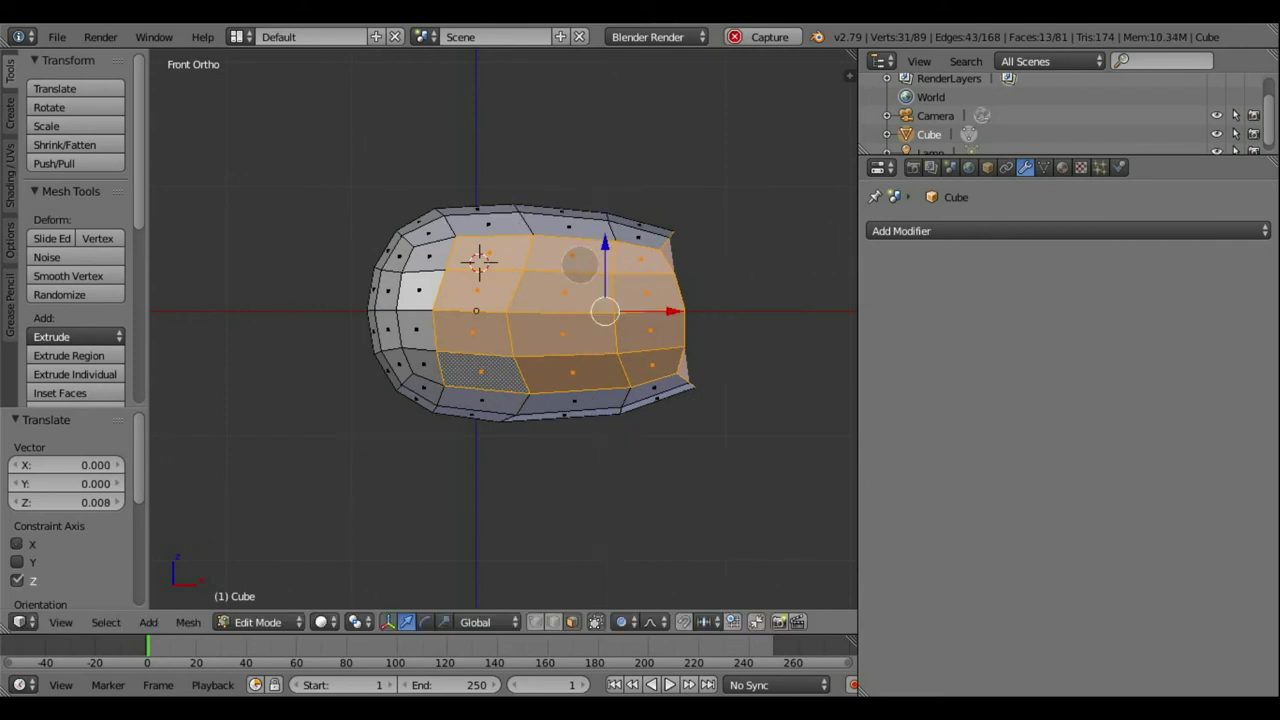
{"action": "key", "text": "s"}
{"action": "left_click", "coordinate": [592, 270]}
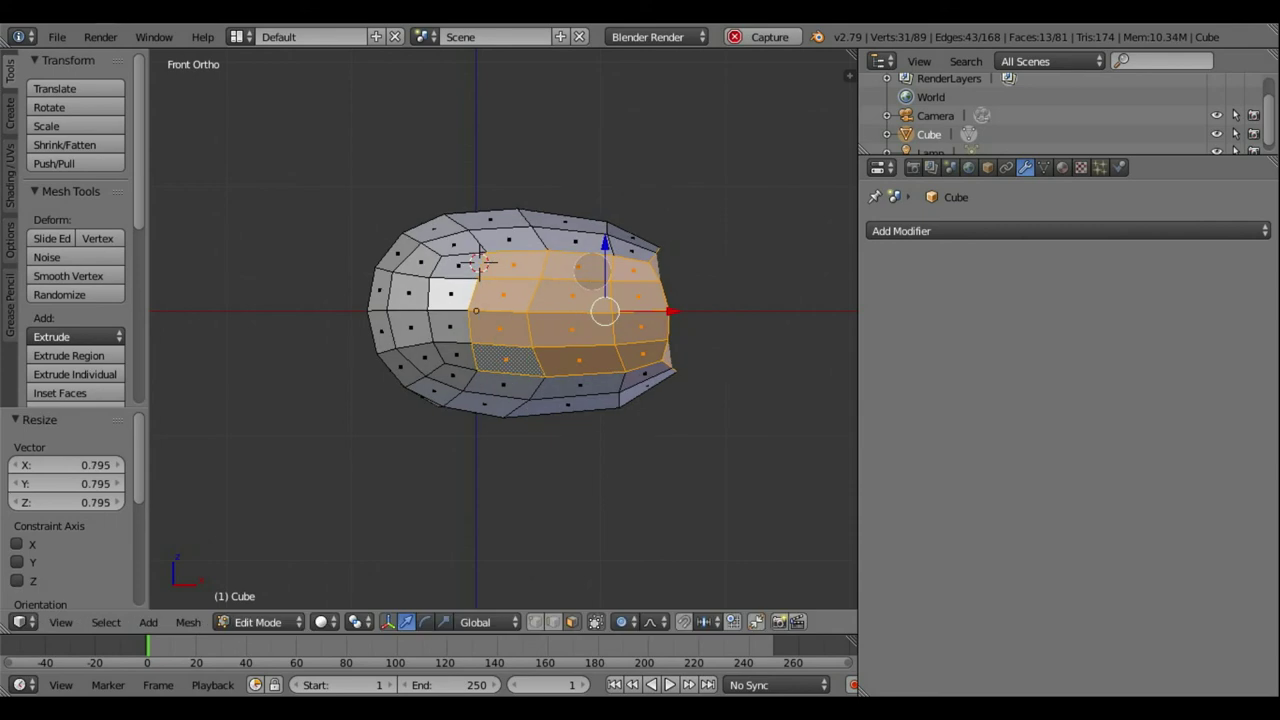
{"action": "middle_click_drag", "start_coordinate": [592, 270], "coordinate": [478, 407]}
Step: Select four faces near one end and drop them -0.223 along Z
{"action": "key", "text": "a"}
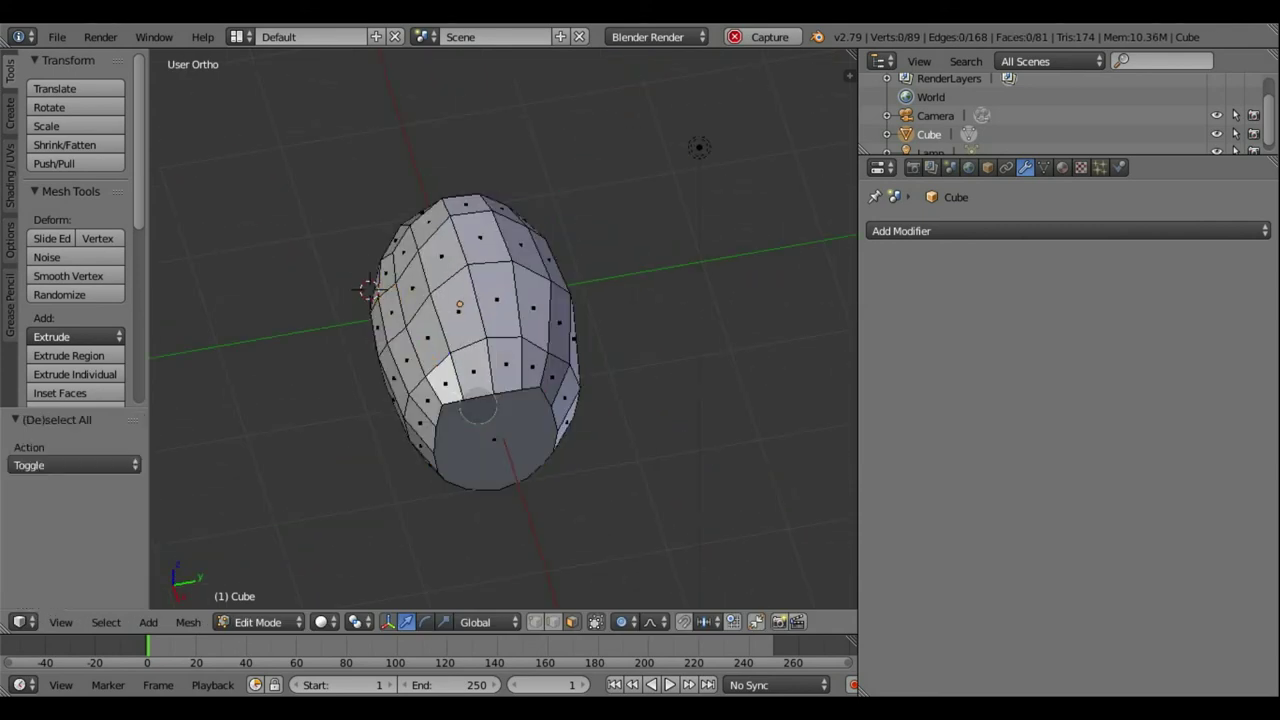
{"action": "mouse_move", "coordinate": [591, 414]}
{"action": "middle_mouse_down"}
{"action": "mouse_move", "coordinate": [500, 431]}
{"action": "mouse_move", "coordinate": [639, 362]}
{"action": "middle_mouse_up"}
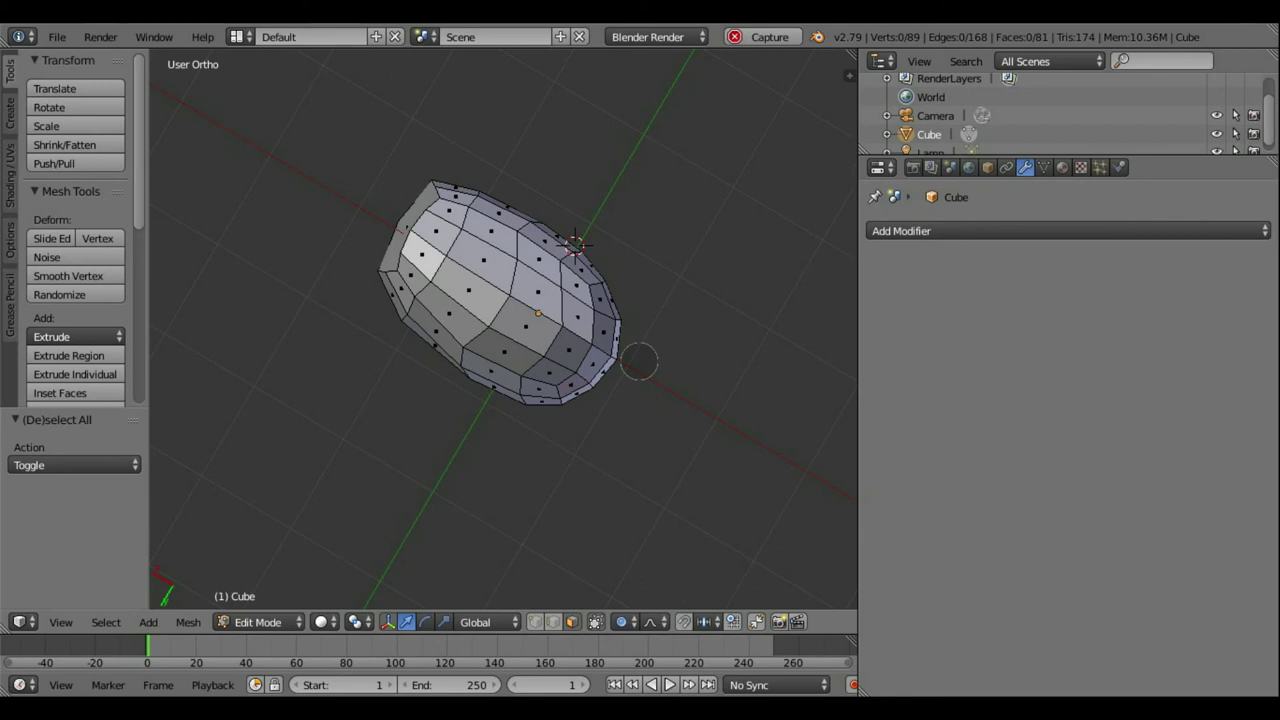
{"action": "left_click_drag", "start_coordinate": [481, 258], "coordinate": [470, 272]}
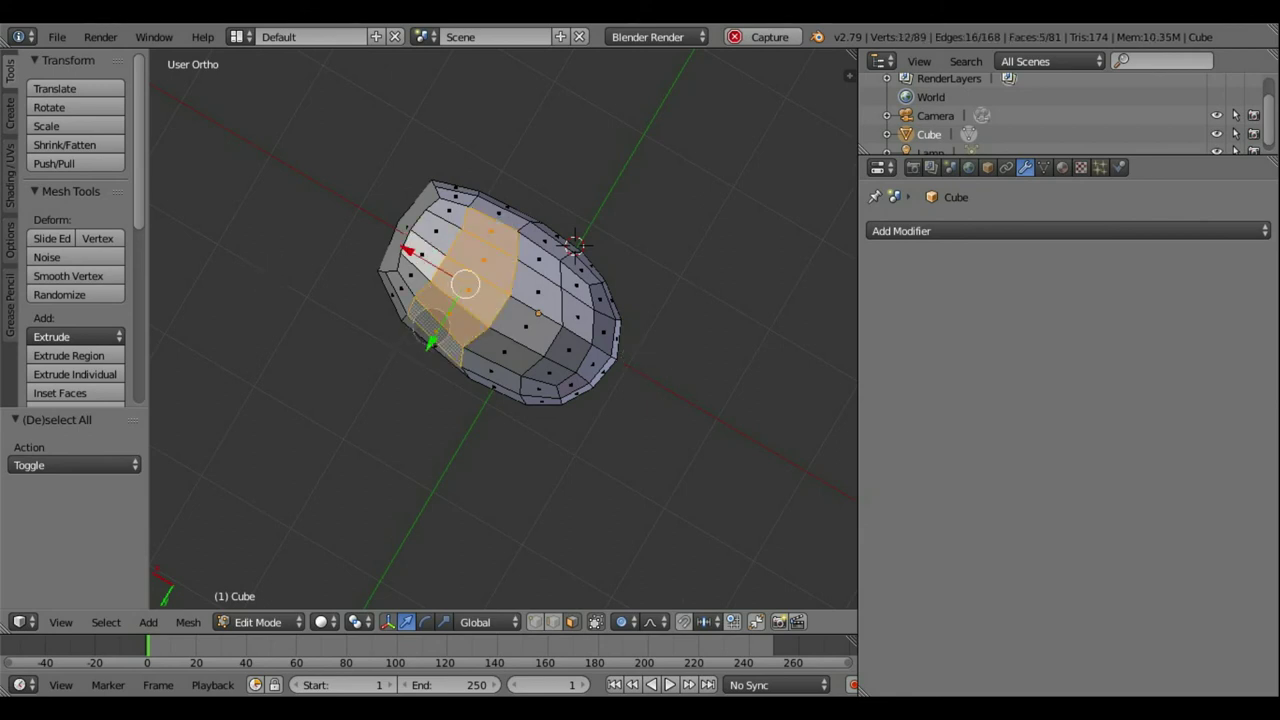
{"action": "middle_click_drag", "start_coordinate": [432, 322], "coordinate": [560, 400]}
{"action": "key", "text": "g"}
{"action": "key", "text": "z"}
{"action": "left_click", "coordinate": [645, 412]}
Step: Push the faces 0.278 along X with proportional falloff
{"action": "mouse_move", "coordinate": [645, 412]}
{"action": "middle_mouse_down"}
{"action": "mouse_move", "coordinate": [560, 380]}
{"action": "mouse_move", "coordinate": [530, 338]}
{"action": "middle_mouse_up"}
{"action": "key", "text": "g"}
{"action": "key", "text": "z"}
{"action": "left_click", "coordinate": [600, 391]}
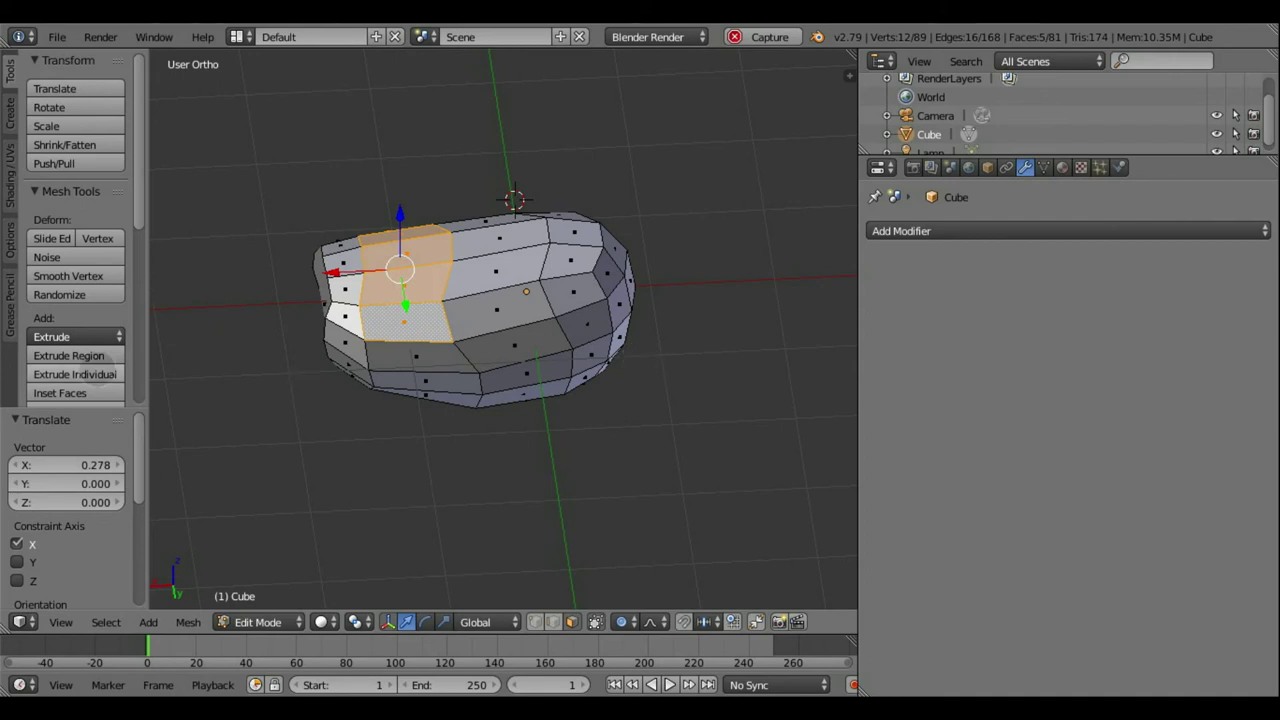
Step: Return to Object Mode and give the mesh smooth shading
{"action": "left_click", "coordinate": [258, 622]}
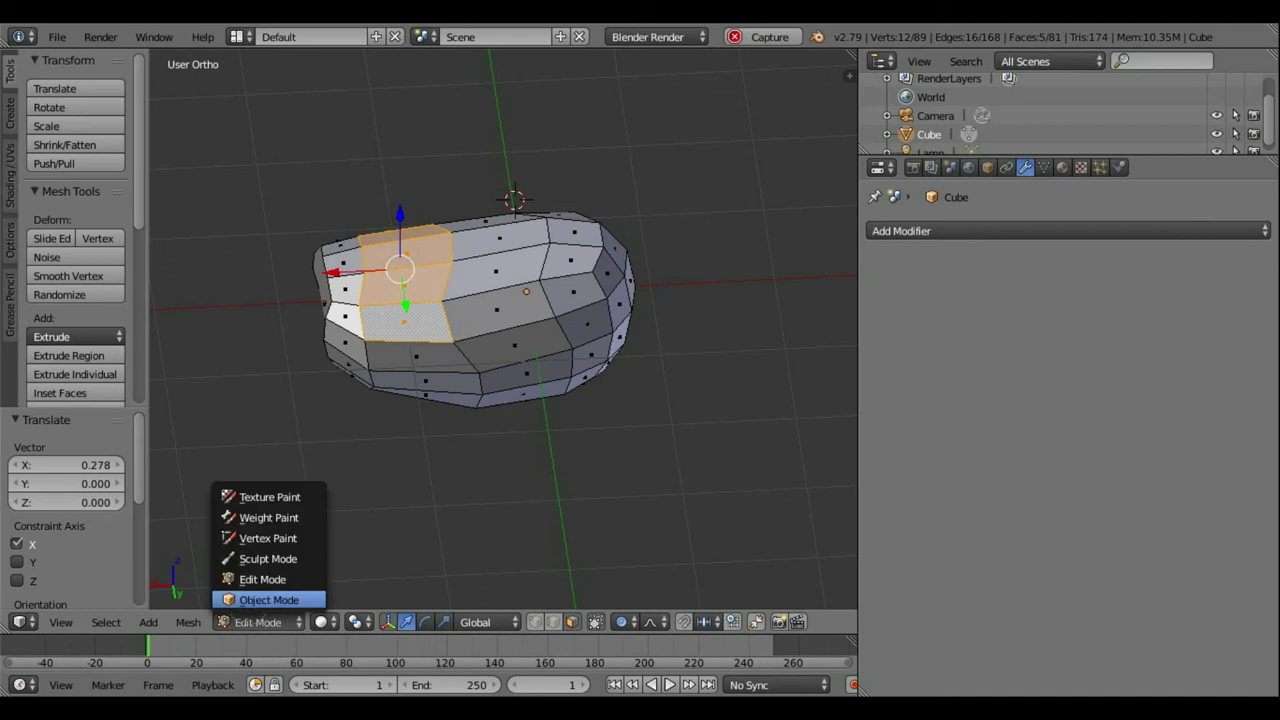
{"action": "left_click", "coordinate": [271, 597]}
{"action": "left_click", "coordinate": [51, 332]}
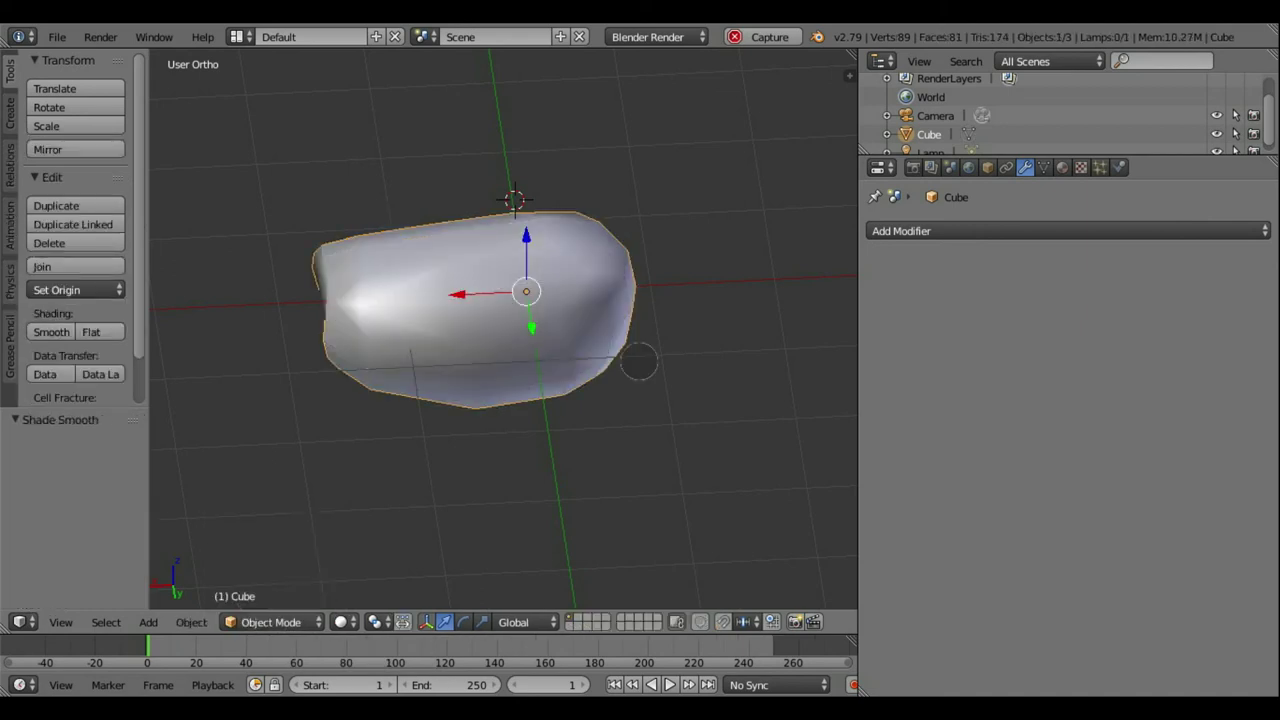
{"action": "mouse_move", "coordinate": [400, 343]}
{"action": "middle_mouse_down"}
{"action": "mouse_move", "coordinate": [434, 237]}
{"action": "mouse_move", "coordinate": [639, 361]}
{"action": "middle_mouse_up"}
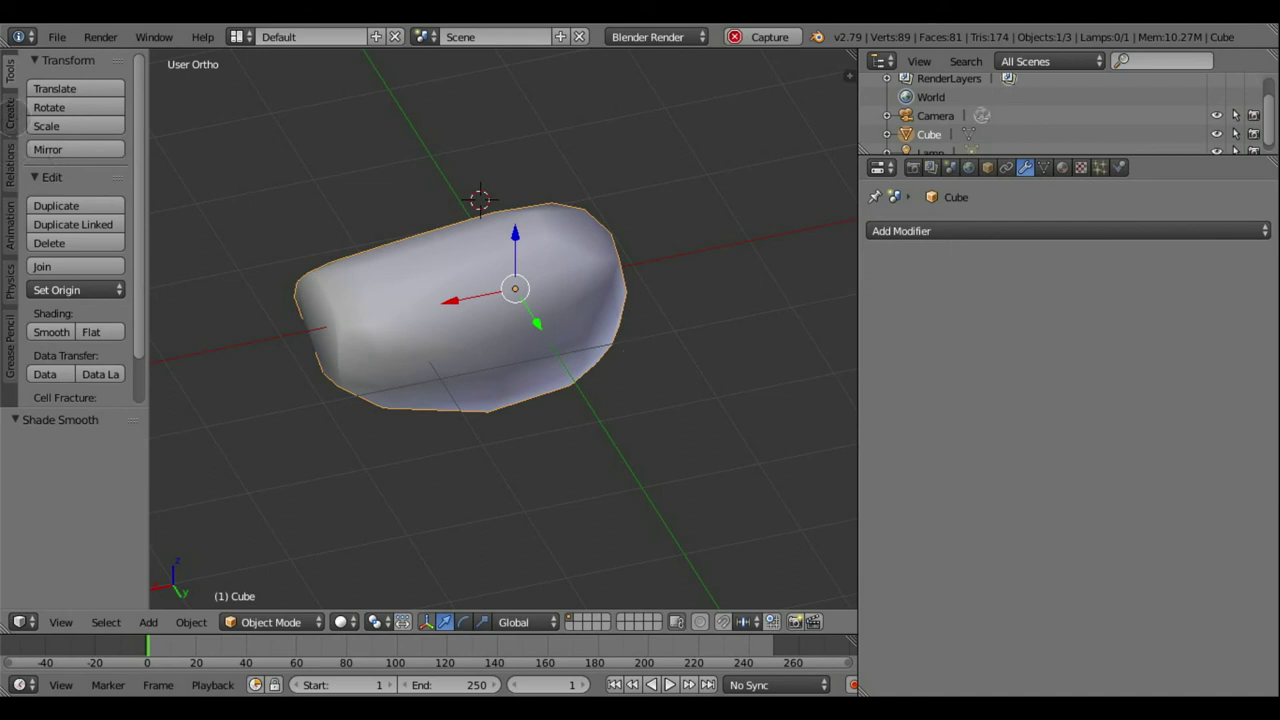
Step: Expand the Cloud Generator panel in the Create tab and keep the Stratus type
{"action": "left_click", "coordinate": [10, 112]}
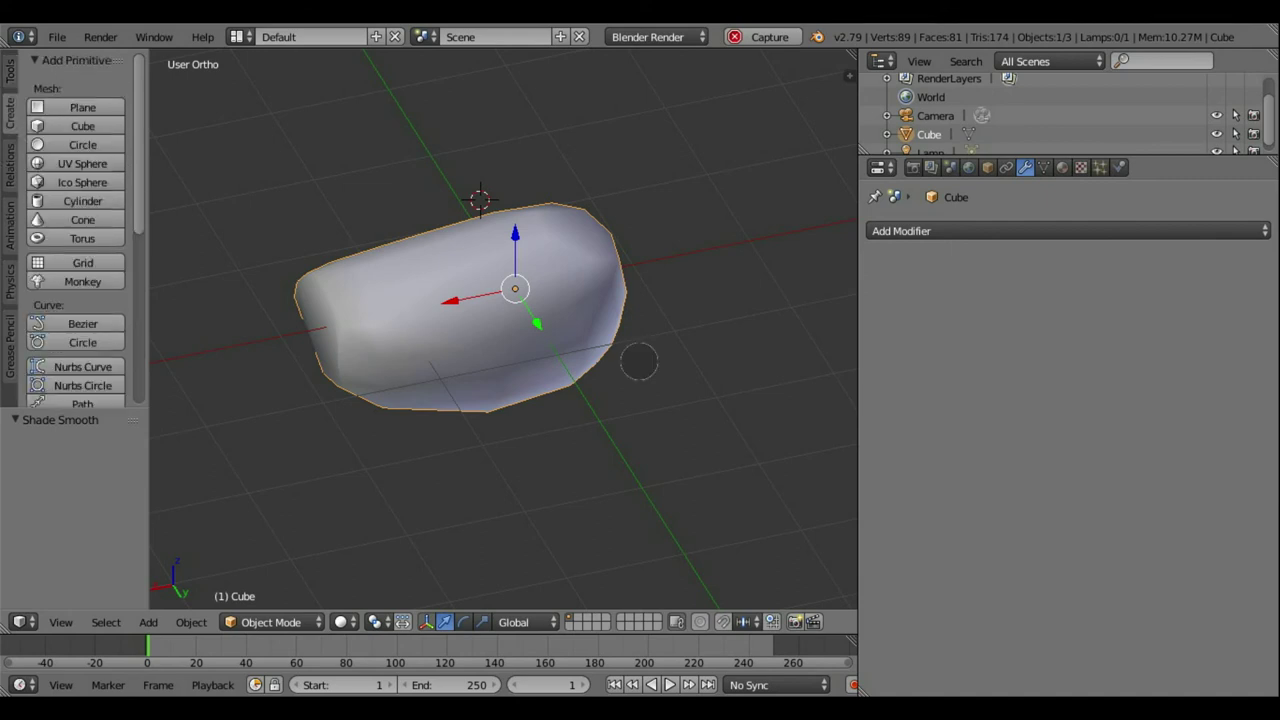
{"action": "scroll", "coordinate": [80, 370], "scroll_direction": "down", "scroll_amount": 5}
{"action": "scroll", "coordinate": [80, 370], "scroll_direction": "down", "scroll_amount": 2}
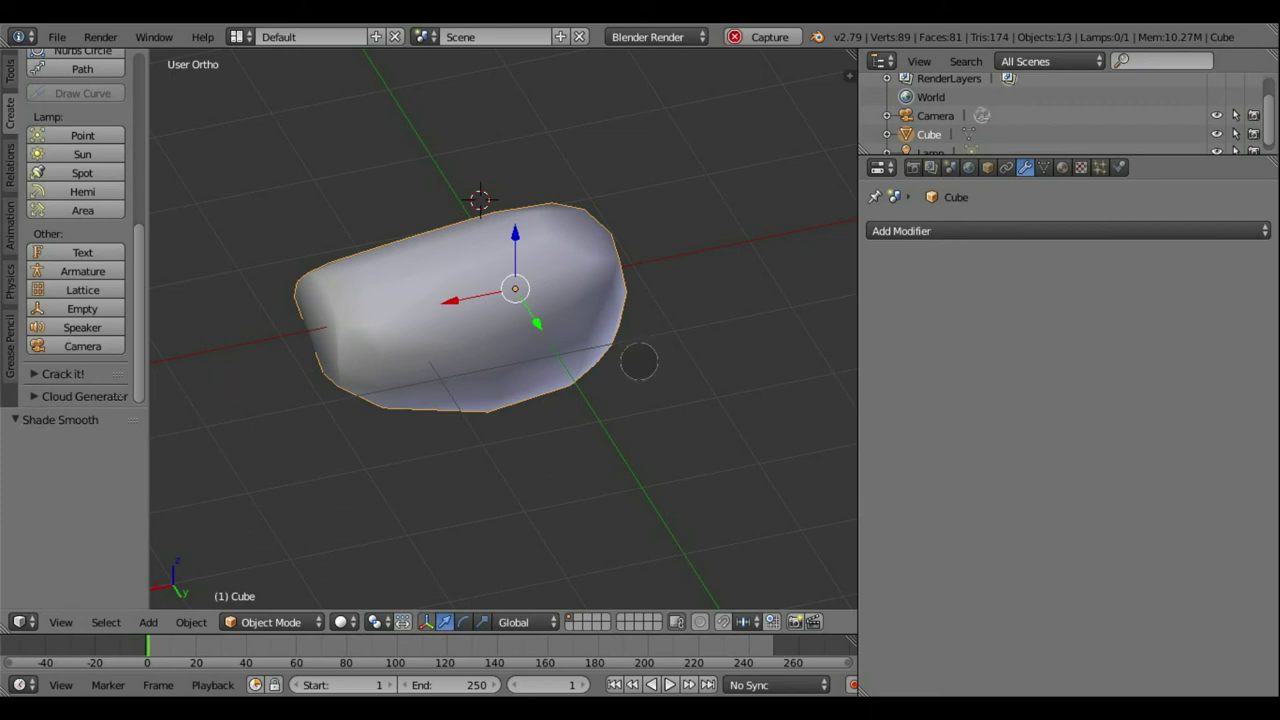
{"action": "left_click", "coordinate": [80, 396]}
{"action": "scroll", "coordinate": [80, 330], "scroll_direction": "down", "scroll_amount": 2}
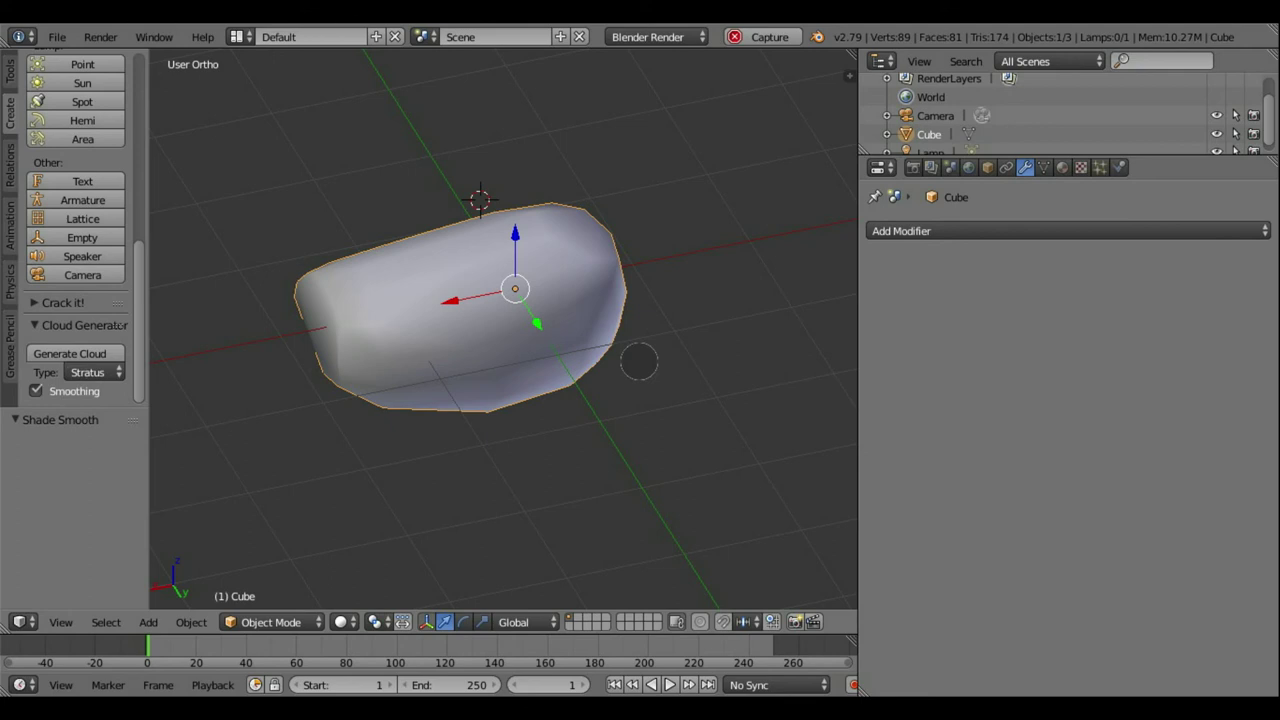
{"action": "left_click", "coordinate": [95, 372]}
Step: Generate a Stratus cloud and lift the CloudBounds box slightly along Z
{"action": "left_click", "coordinate": [70, 353]}
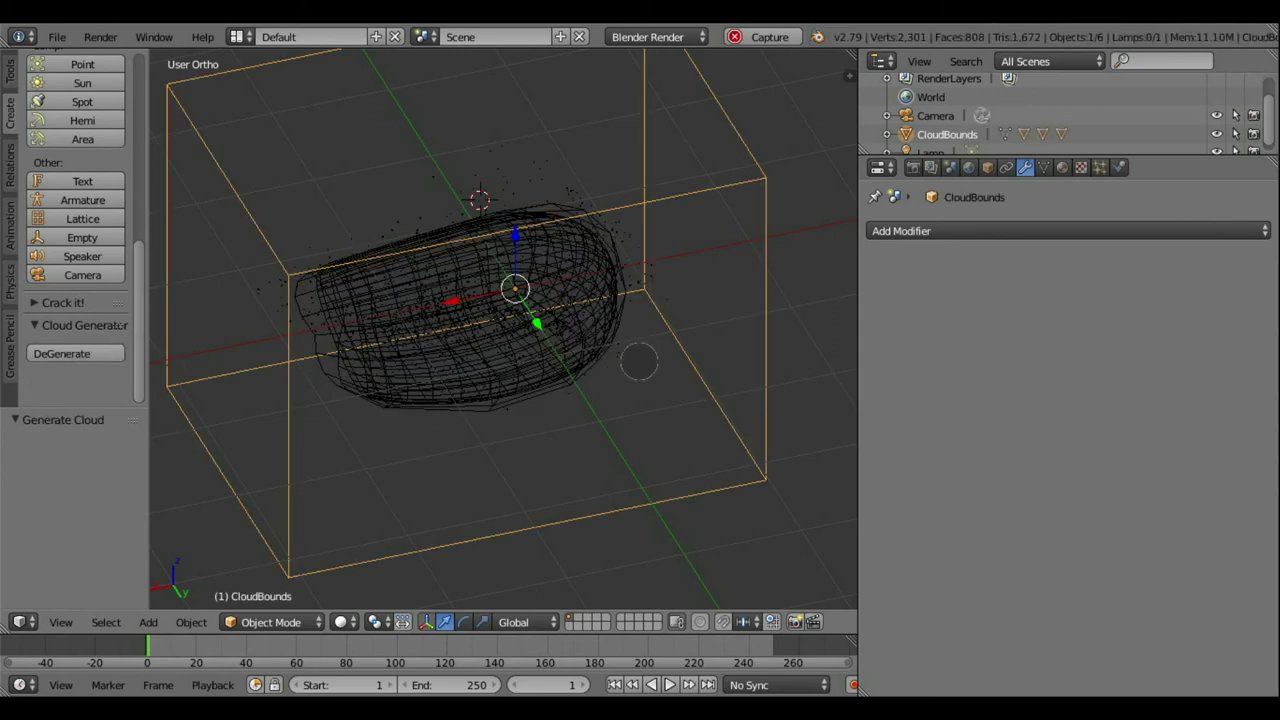
{"action": "key", "text": "g"}
{"action": "key", "text": "z"}
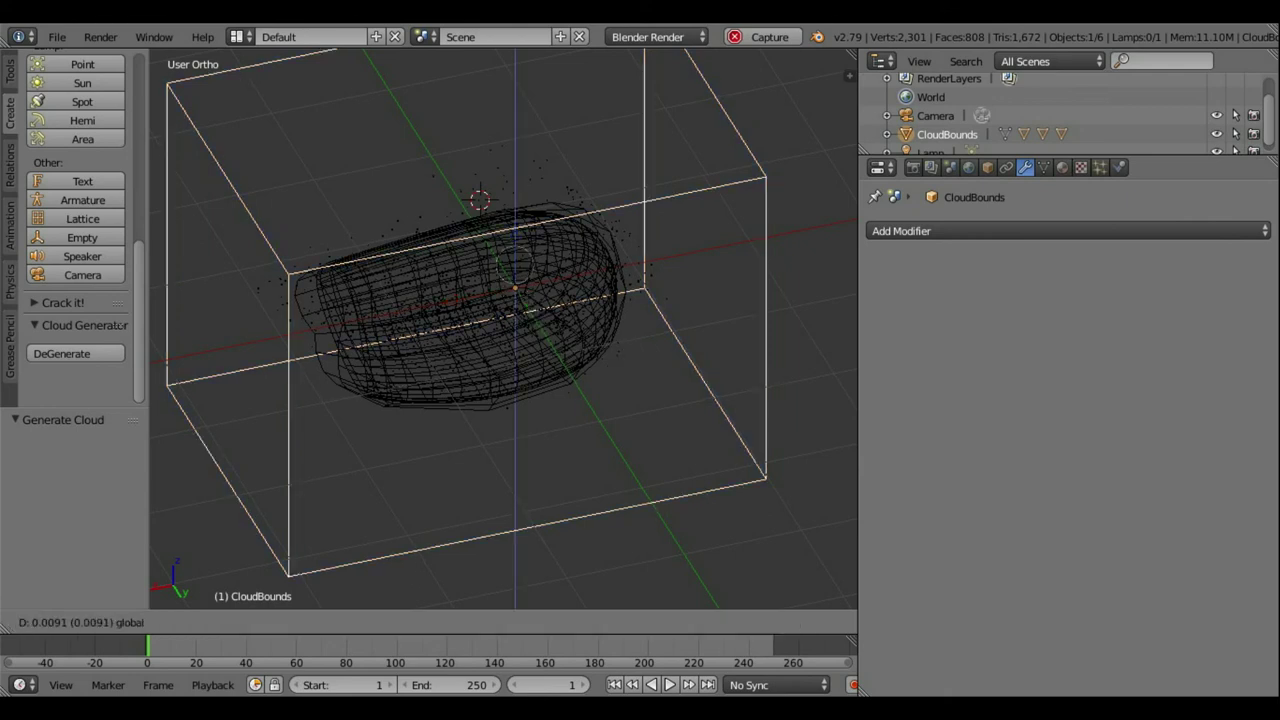
{"action": "left_click", "coordinate": [525, 278]}
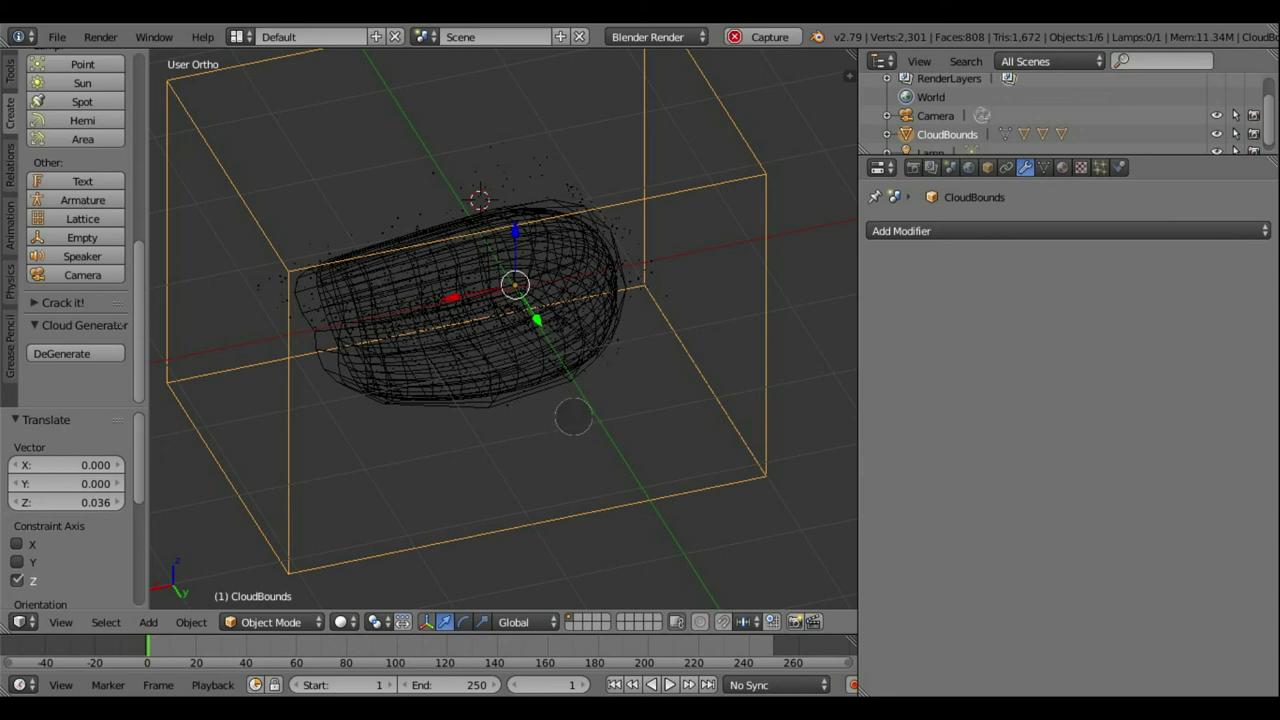
Step: Lock the camera to the view, frame the cloud front-on, and raise the bounds to 0.413
{"action": "key", "text": "n"}
{"action": "scroll", "coordinate": [770, 370], "scroll_direction": "down", "scroll_amount": 5}
{"action": "left_click", "coordinate": [706, 452]}
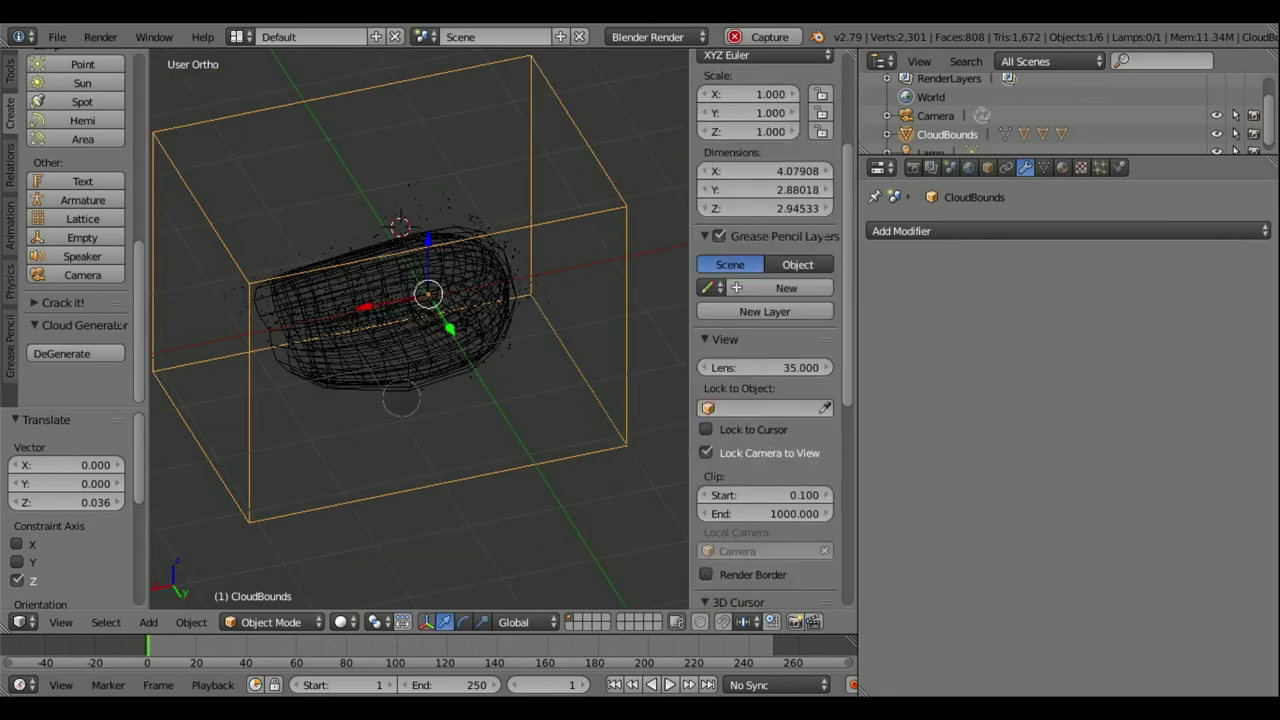
{"action": "key", "text": "KP_0"}
{"action": "middle_click_drag", "start_coordinate": [420, 460], "coordinate": [400, 425]}
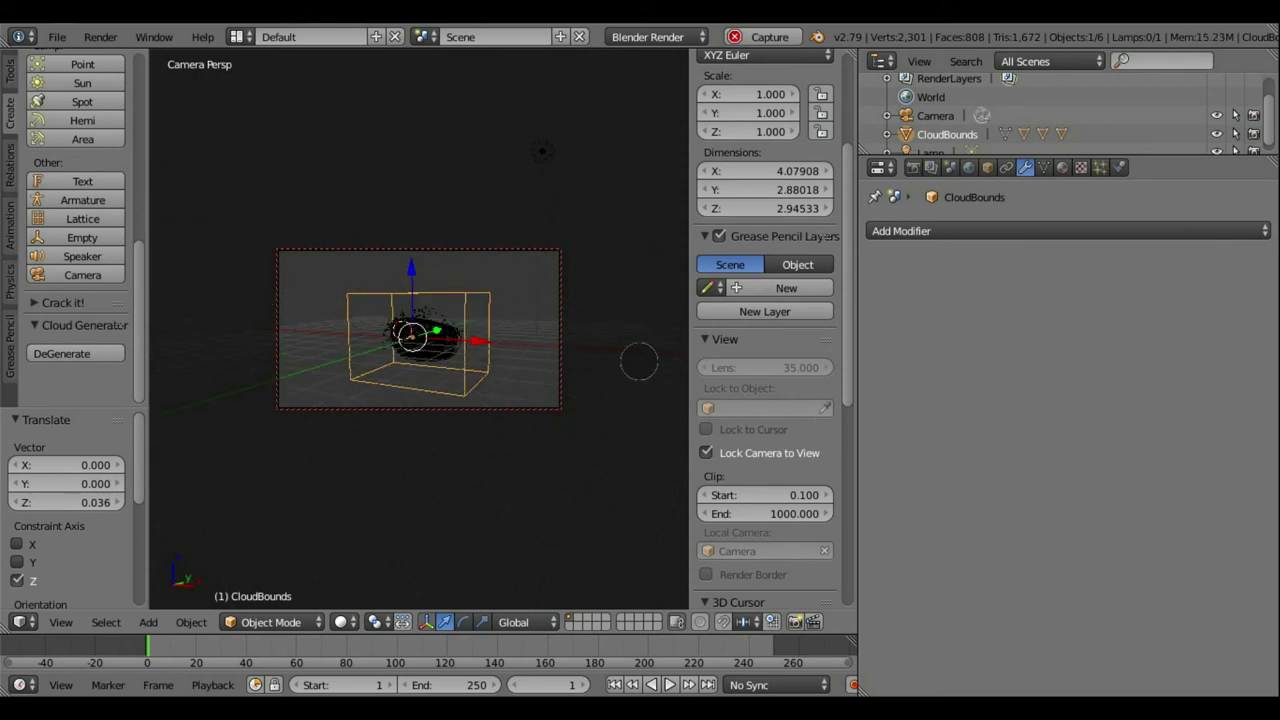
{"action": "middle_click_drag", "start_coordinate": [639, 362], "coordinate": [601, 361]}
{"action": "left_click_drag", "start_coordinate": [417, 285], "coordinate": [420, 258]}
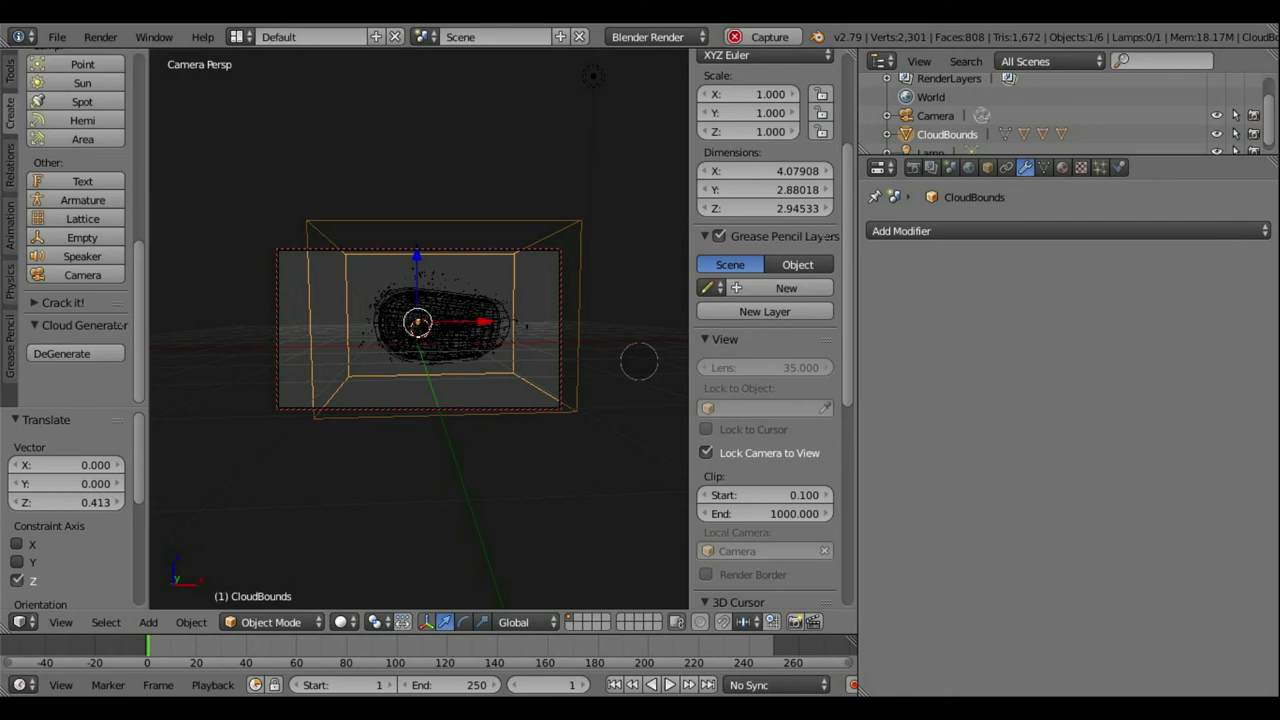
Step: Keep Blender Render as the engine and enable Blend Sky in the World settings
{"action": "left_click", "coordinate": [655, 37]}
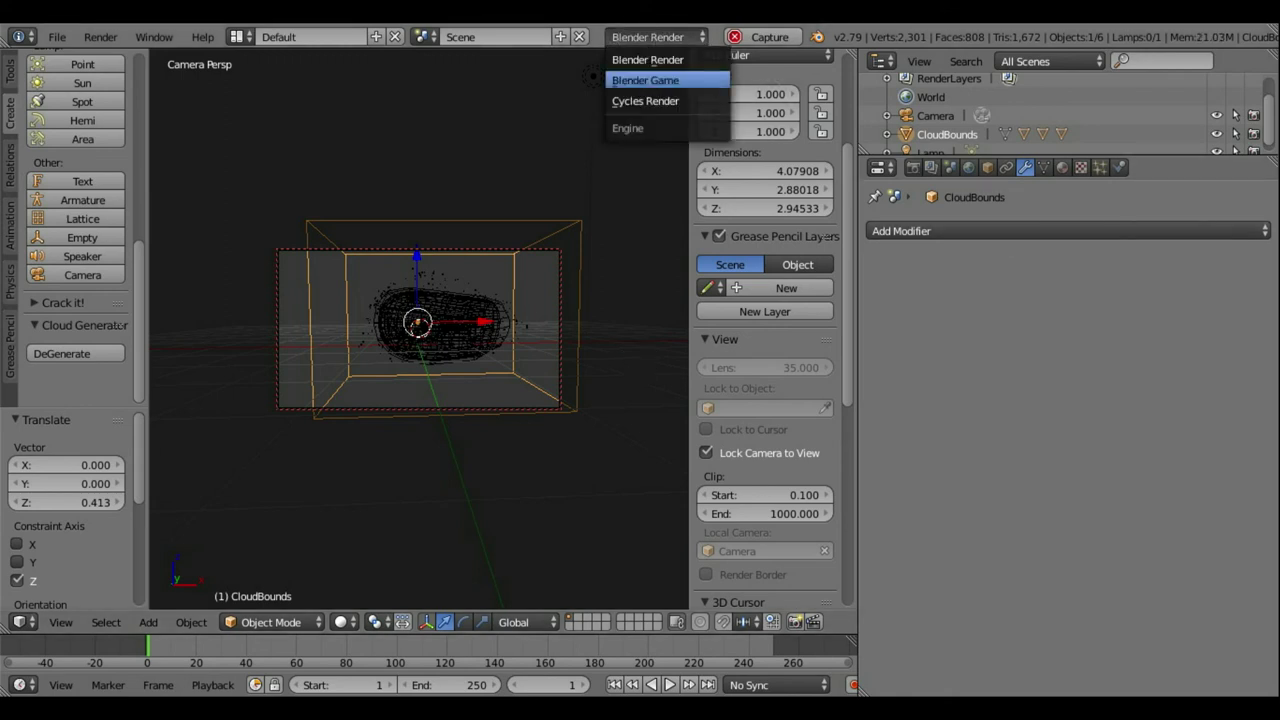
{"action": "left_click", "coordinate": [648, 60]}
{"action": "left_click", "coordinate": [912, 167]}
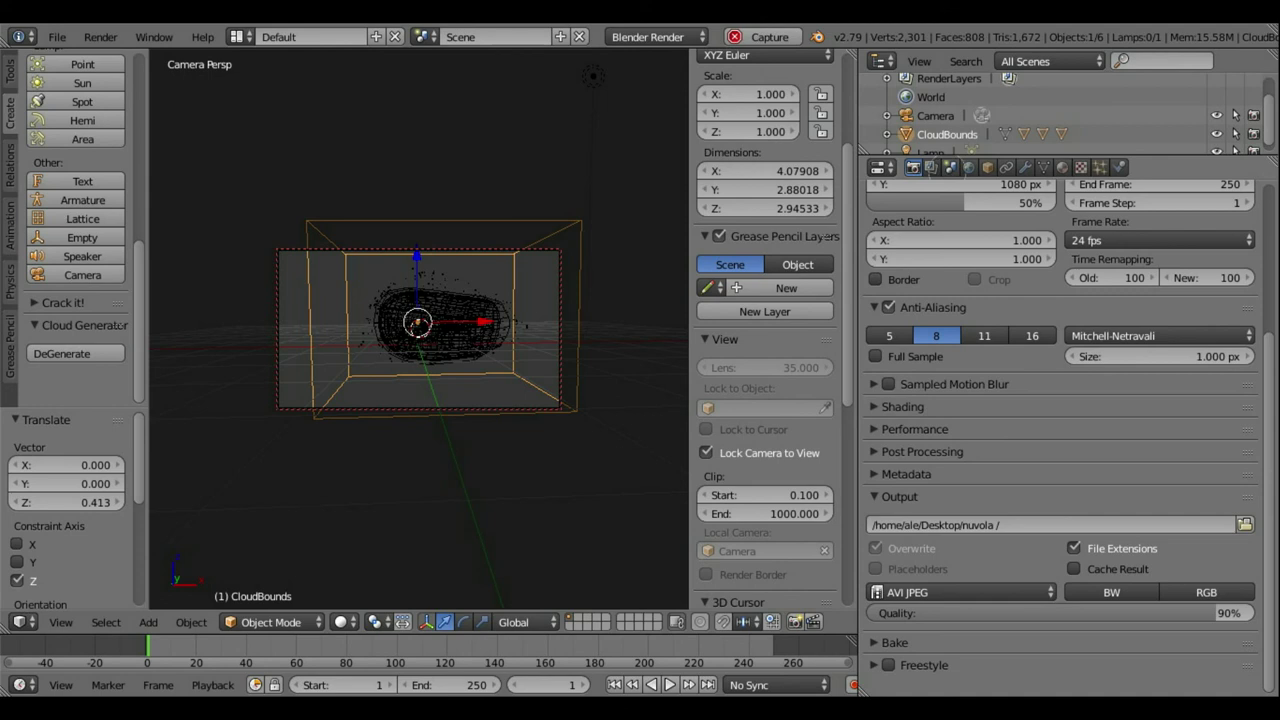
{"action": "left_click", "coordinate": [968, 167]}
{"action": "left_click", "coordinate": [1007, 436]}
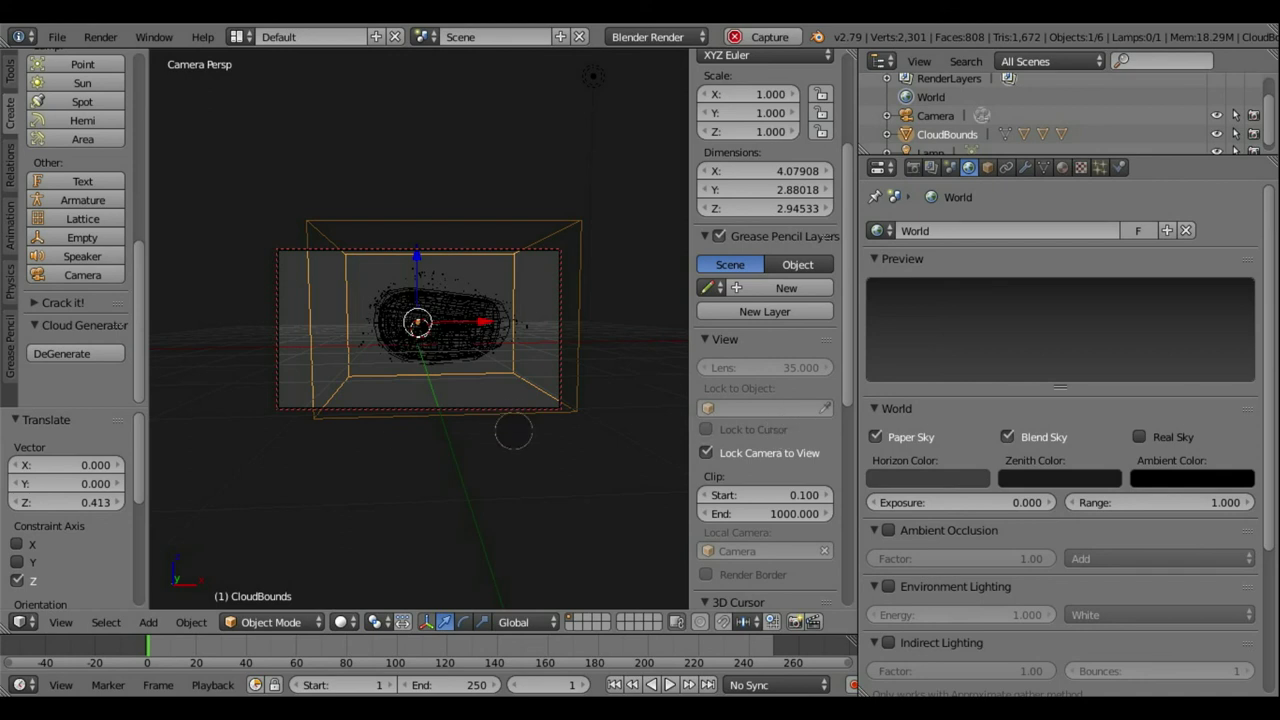
Step: Set the zenith colour to sky blue and the horizon colour to pinkish lavender
{"action": "left_click", "coordinate": [1050, 478]}
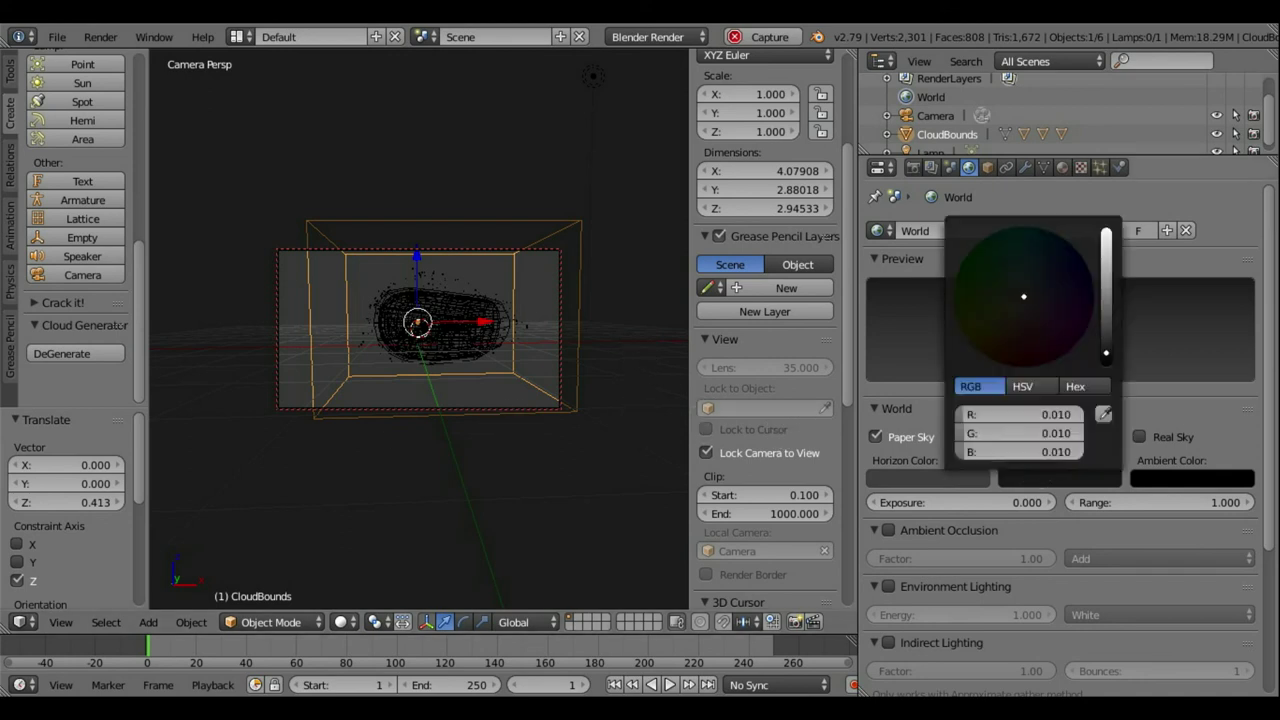
{"action": "left_click_drag", "start_coordinate": [1106, 352], "coordinate": [1108, 196]}
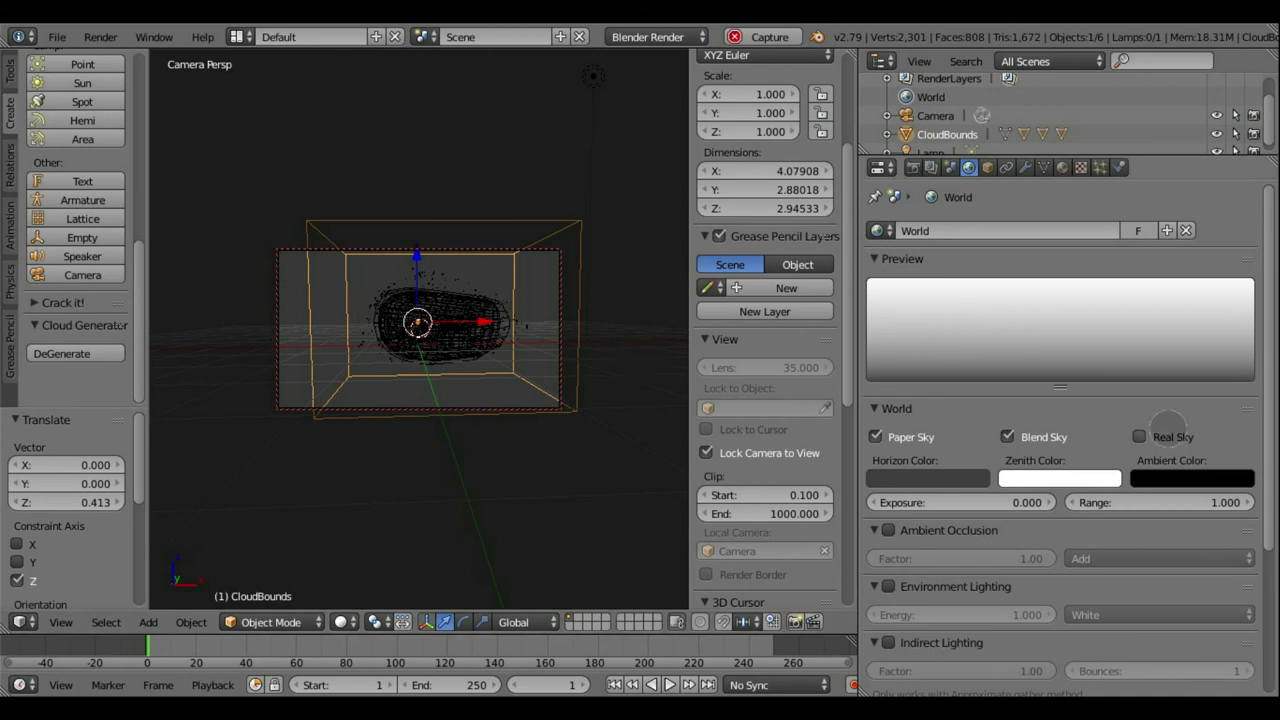
{"action": "left_click", "coordinate": [1100, 480]}
{"action": "left_click", "coordinate": [1066, 246]}
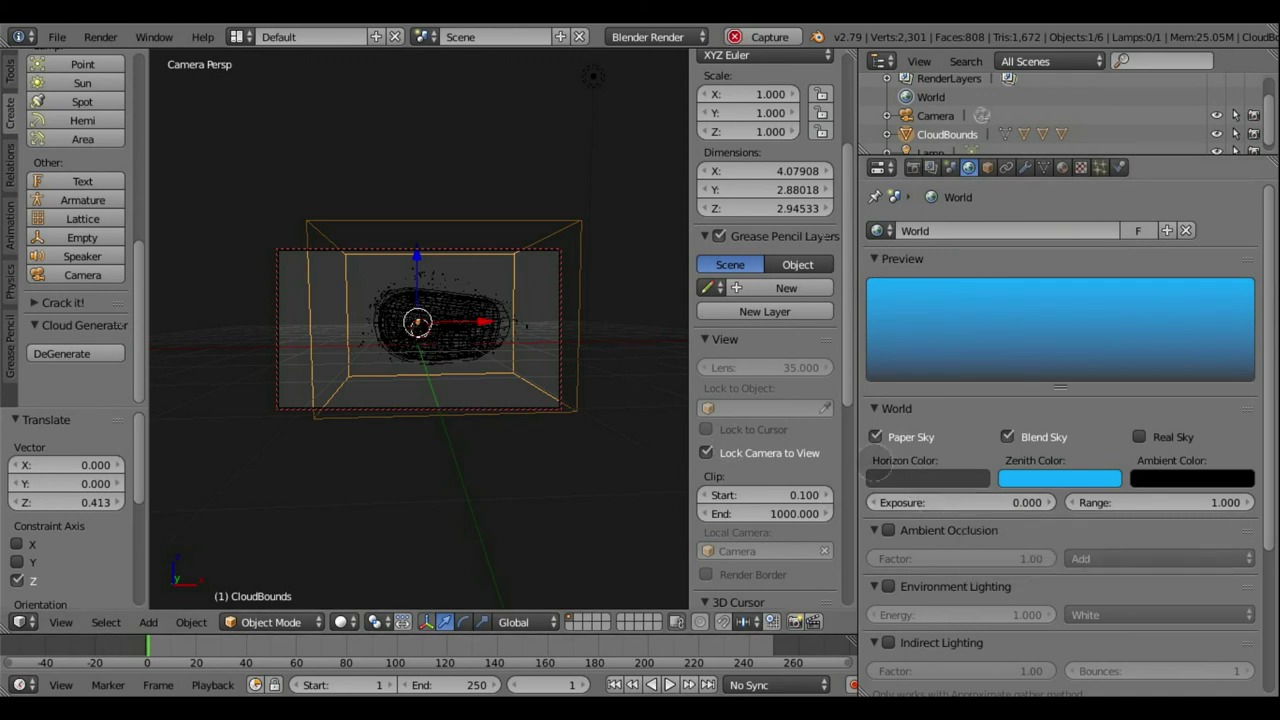
{"action": "left_click", "coordinate": [888, 478]}
{"action": "left_click_drag", "start_coordinate": [1027, 331], "coordinate": [1027, 232]}
{"action": "left_click", "coordinate": [954, 316]}
{"action": "left_click_drag", "start_coordinate": [954, 316], "coordinate": [962, 290]}
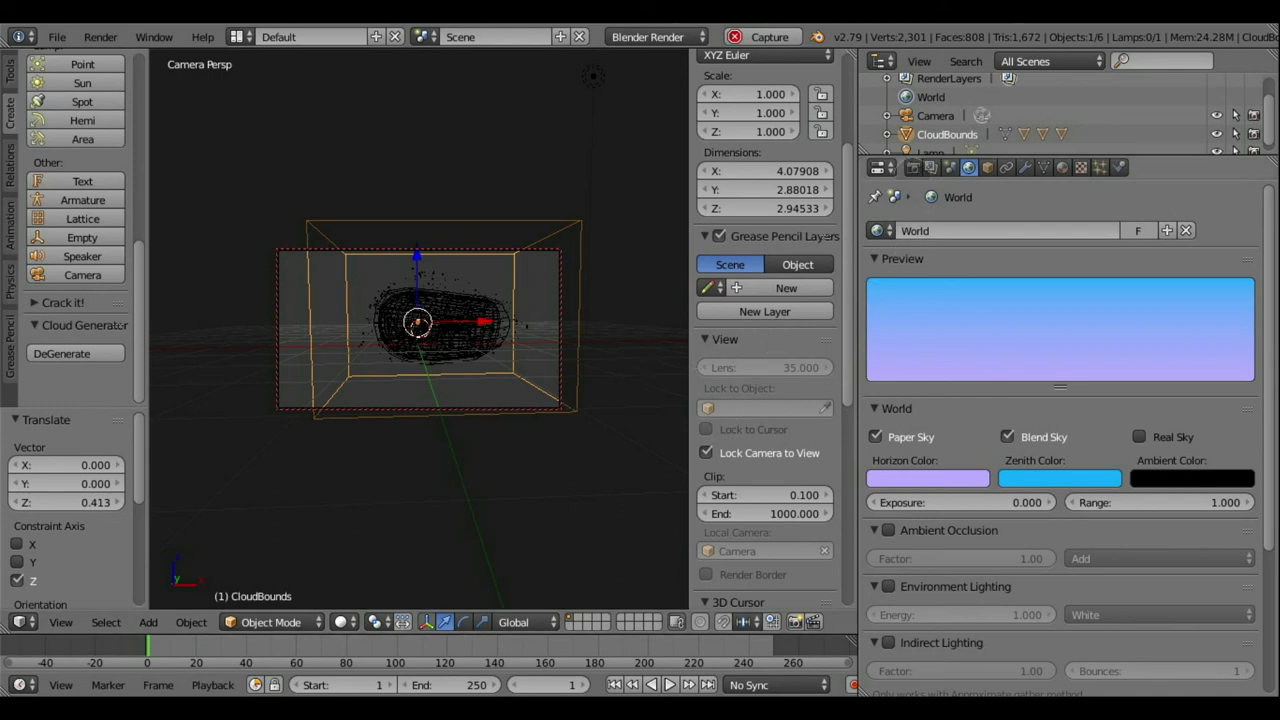
Step: Set the render resolution percentage to 100%
{"action": "left_click", "coordinate": [912, 167]}
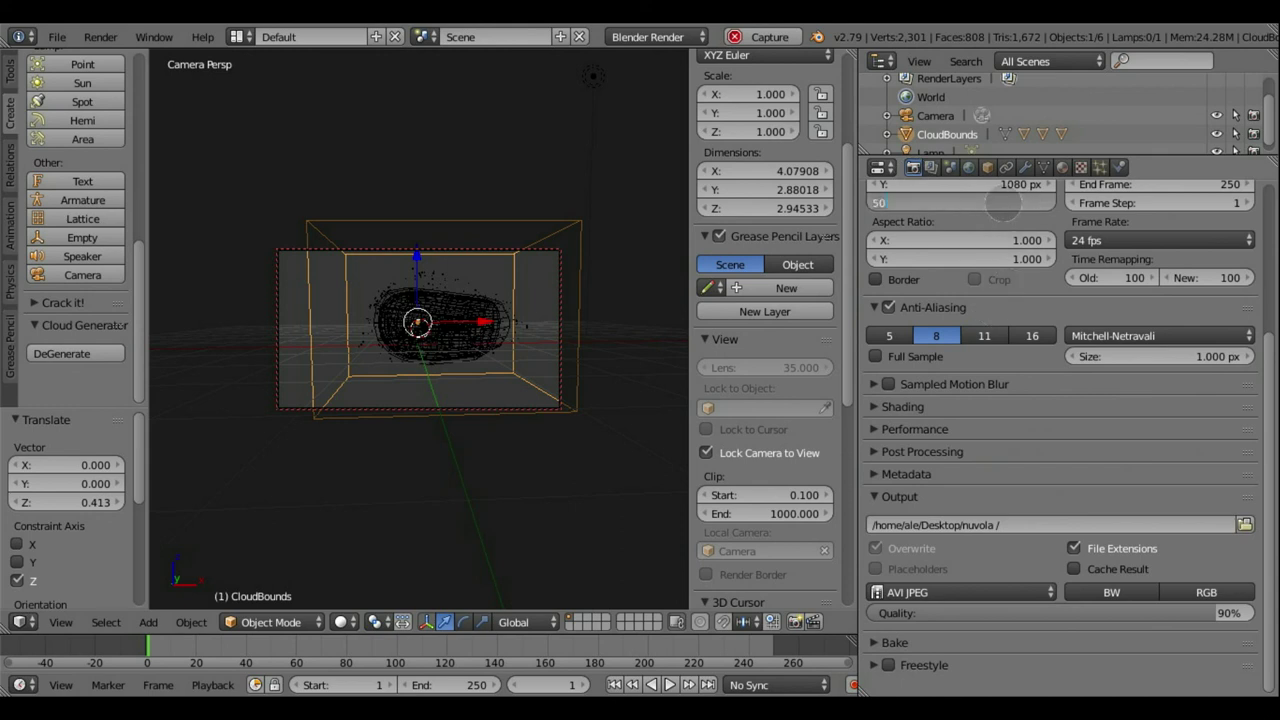
{"action": "key", "text": "BackSpace"}
{"action": "type", "text": "1000"}
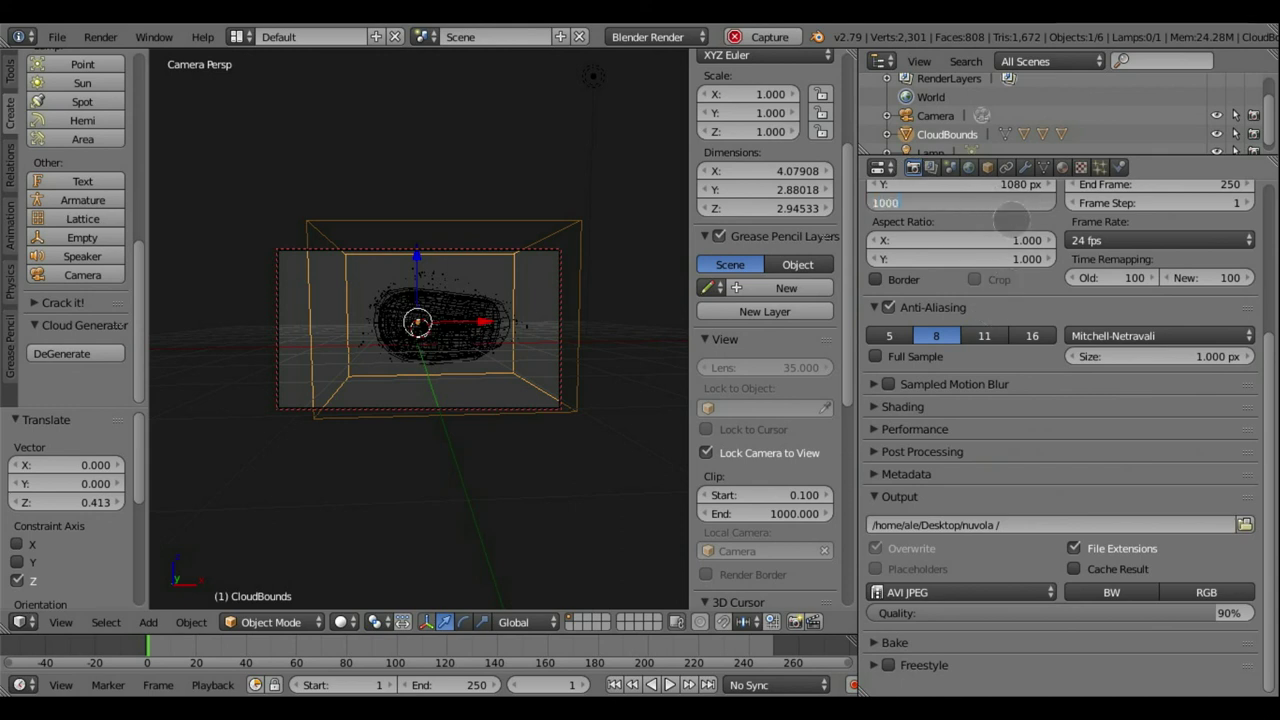
{"action": "key", "text": "Return"}
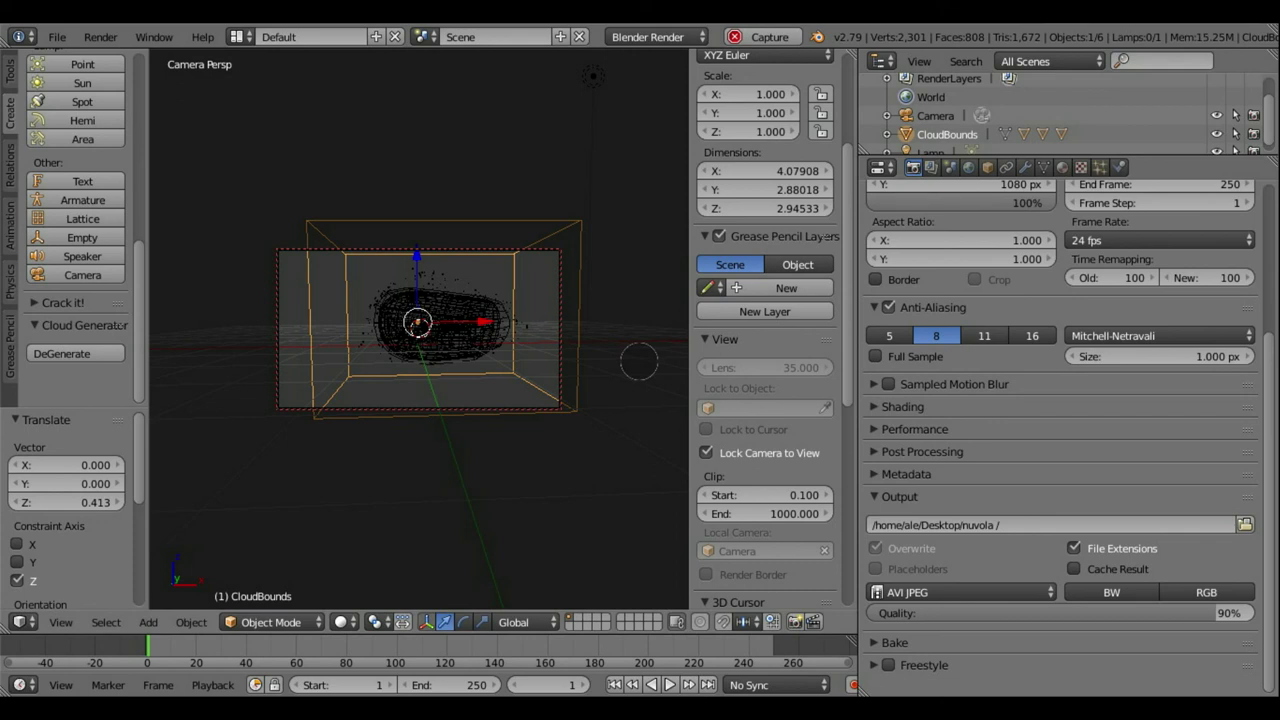
Step: Leave the camera view, orbit the scene, and bring up the Add menu for lamps
{"action": "key", "text": "KP_1"}
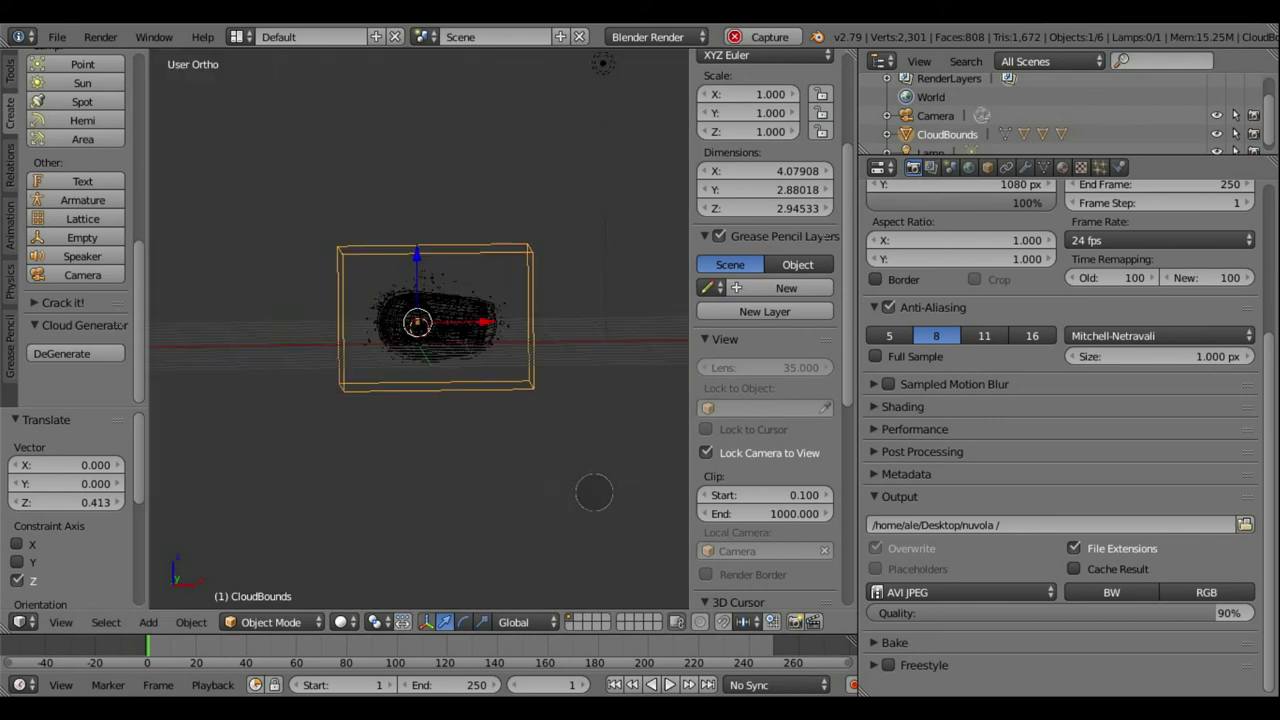
{"action": "mouse_move", "coordinate": [517, 453]}
{"action": "middle_mouse_down"}
{"action": "mouse_move", "coordinate": [514, 420]}
{"action": "mouse_move", "coordinate": [611, 411]}
{"action": "middle_mouse_up"}
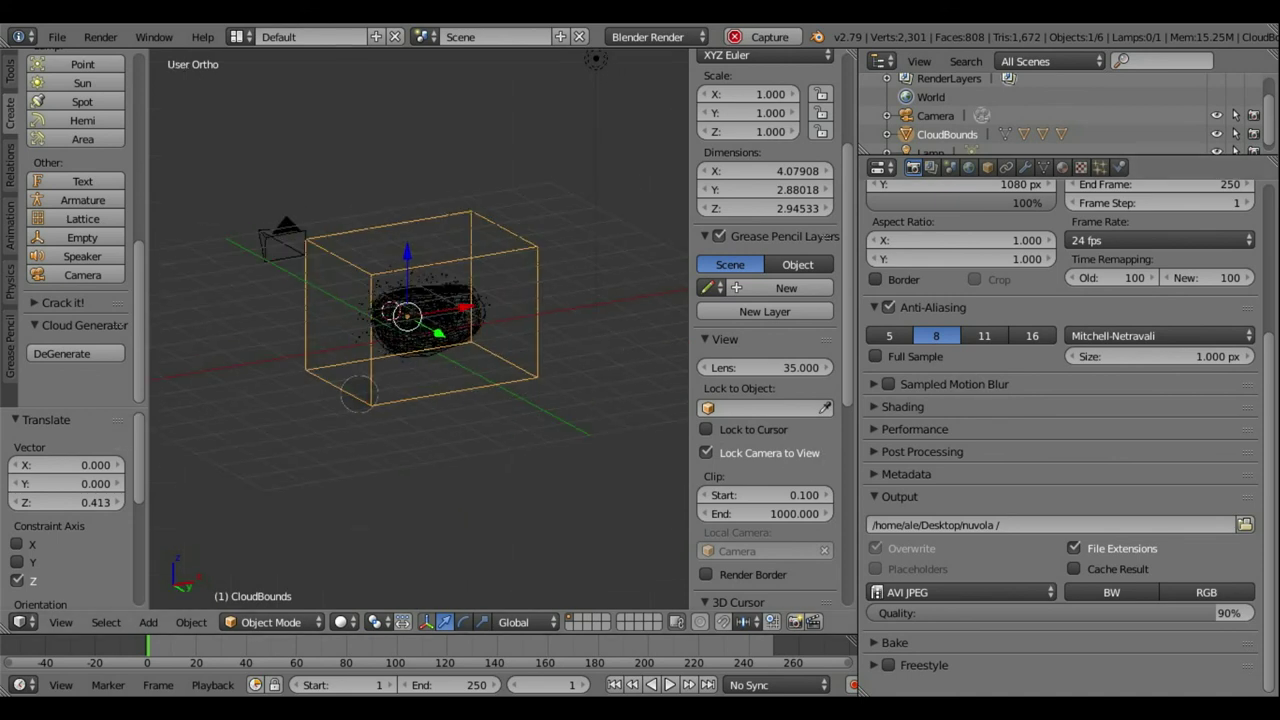
{"action": "key", "text": "shift+a"}
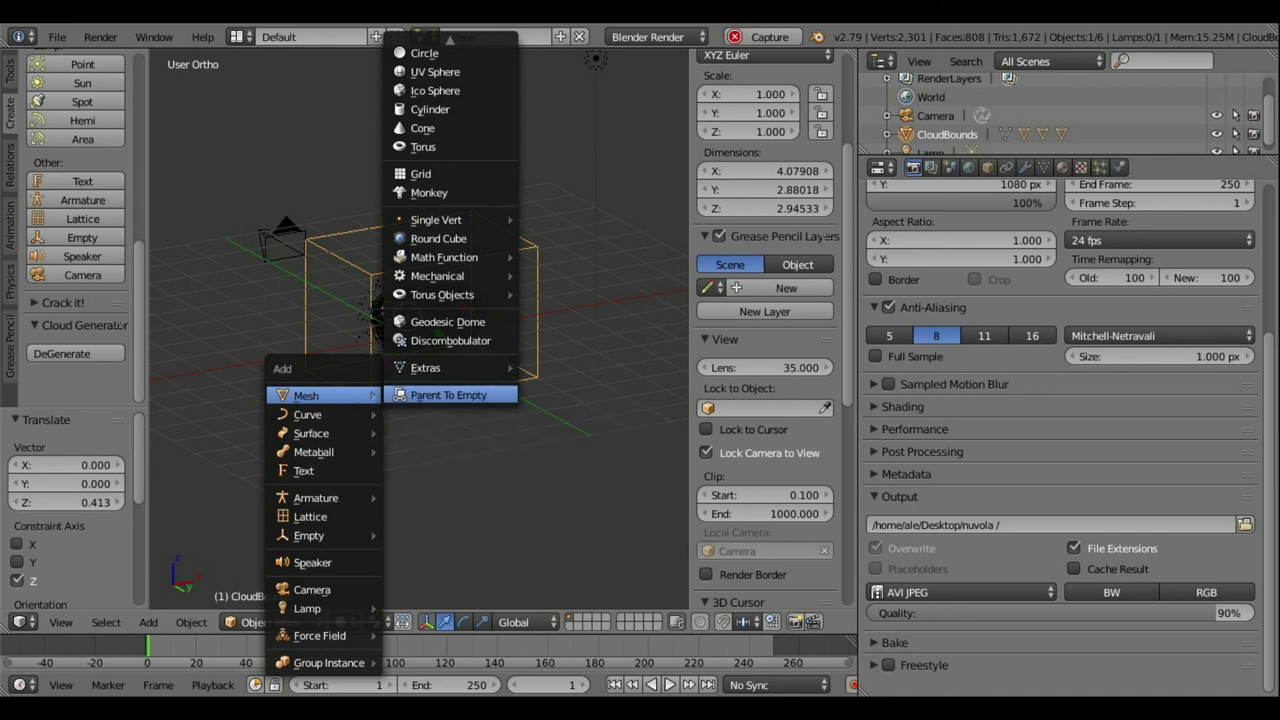
{"action": "mouse_move", "coordinate": [310, 608]}
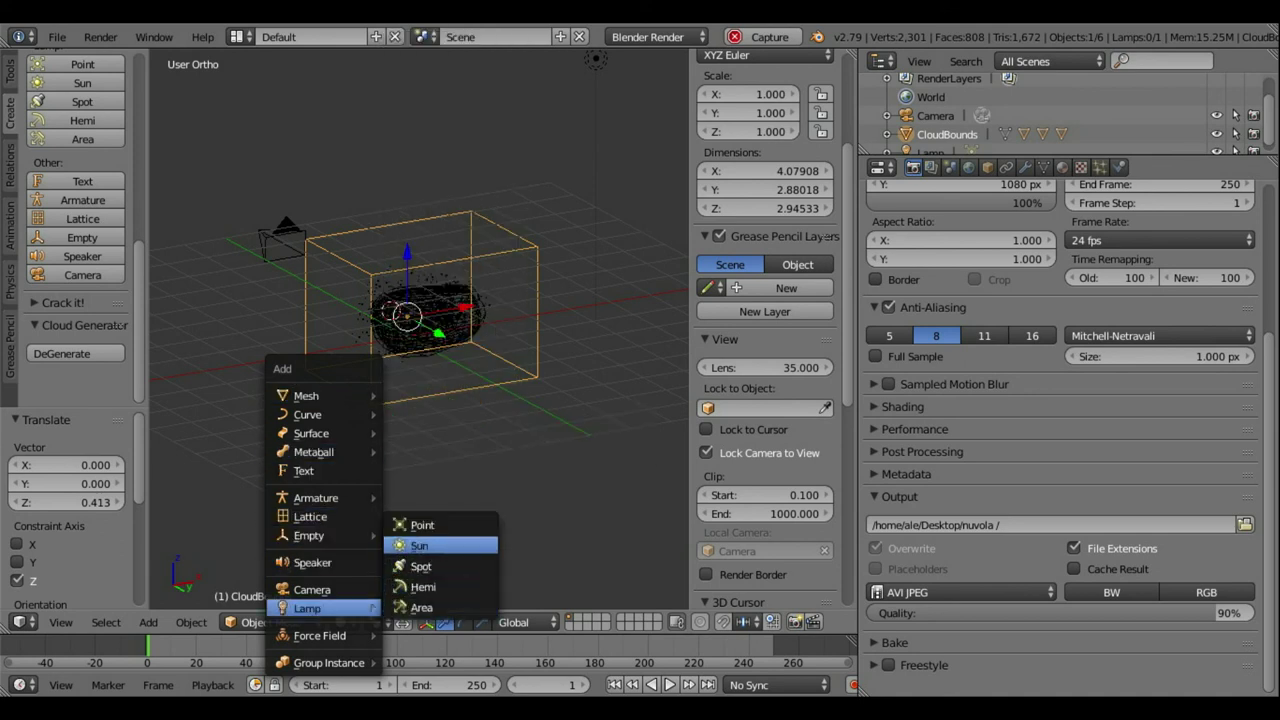
Step: Add a Sun lamp, raise it about 4.1 units in Z, and shift it 0.94 along X
{"action": "left_click", "coordinate": [419, 545]}
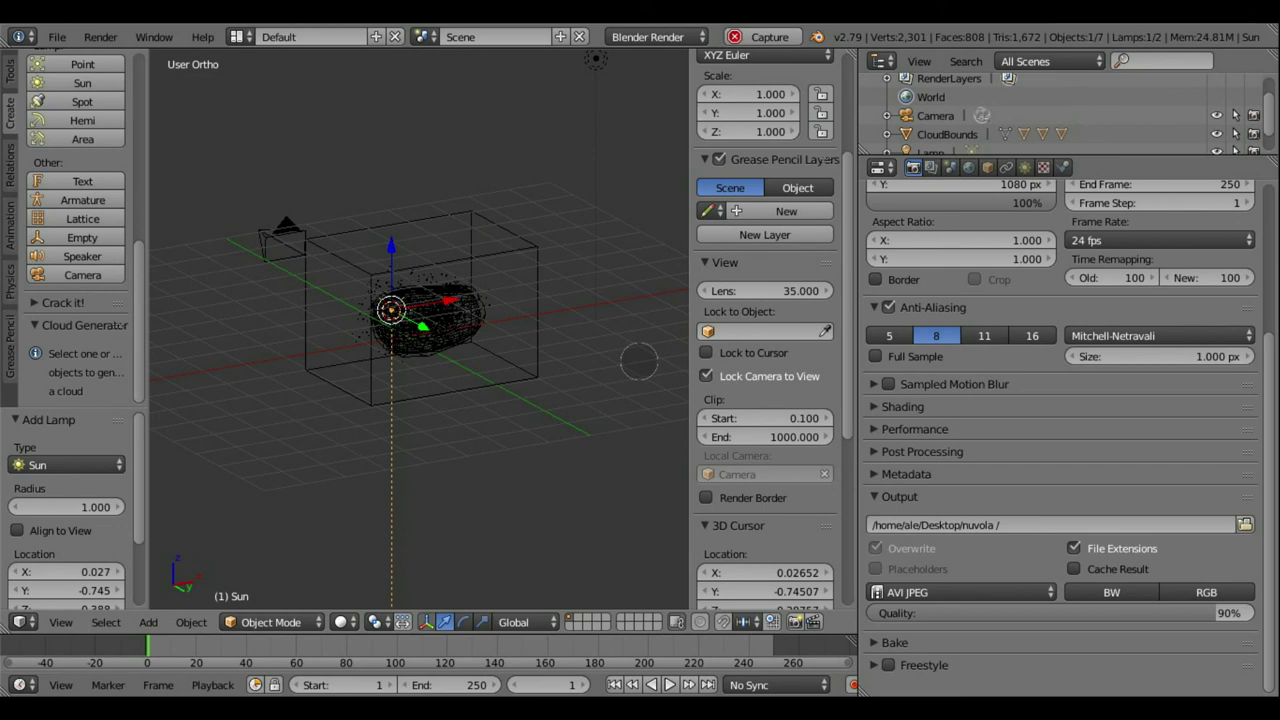
{"action": "key", "text": "g"}
{"action": "key", "text": "z"}
{"action": "left_click", "coordinate": [380, 66]}
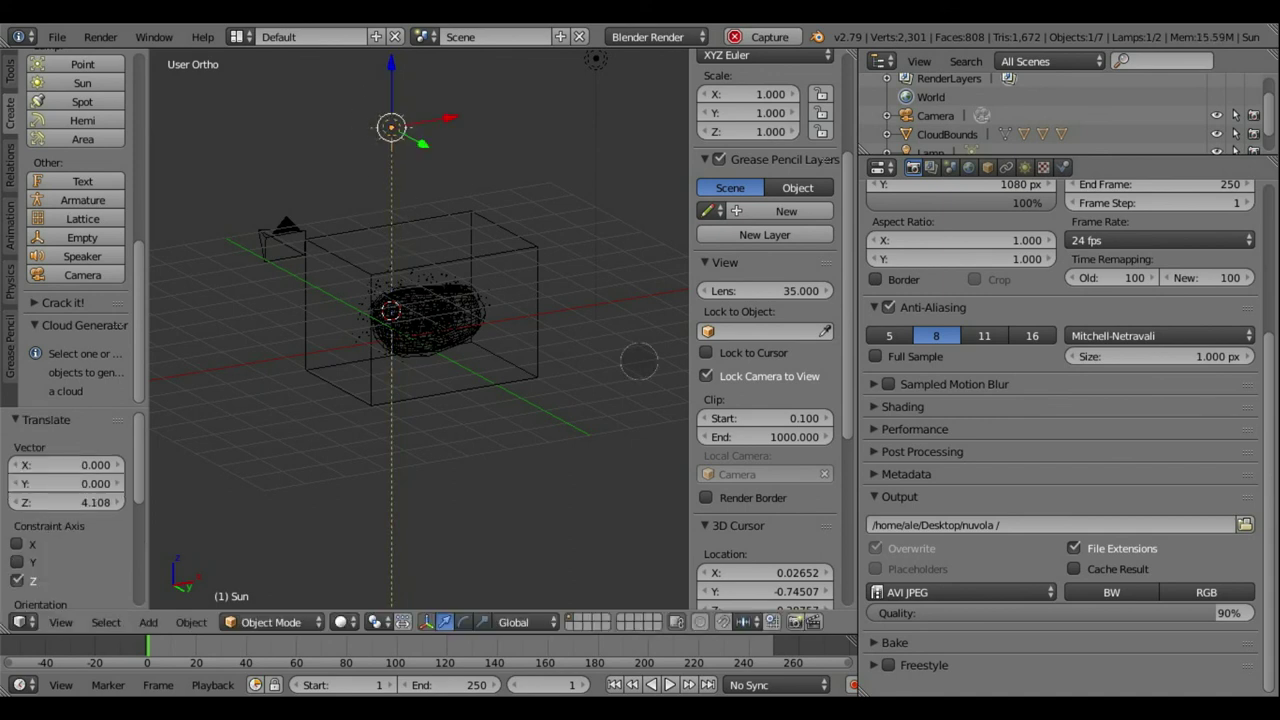
{"action": "key", "text": "g"}
{"action": "key", "text": "x"}
{"action": "key", "text": "Return"}
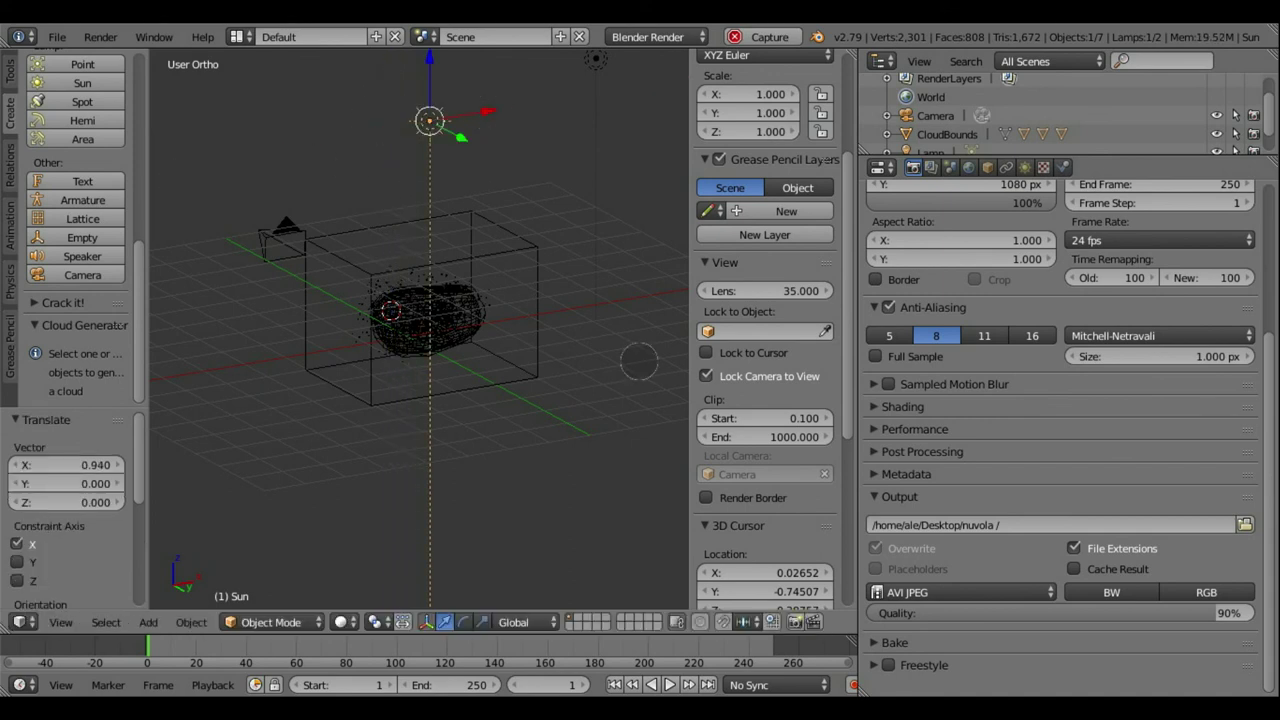
{"action": "scroll", "coordinate": [1043, 328], "scroll_direction": "up", "scroll_amount": 1}
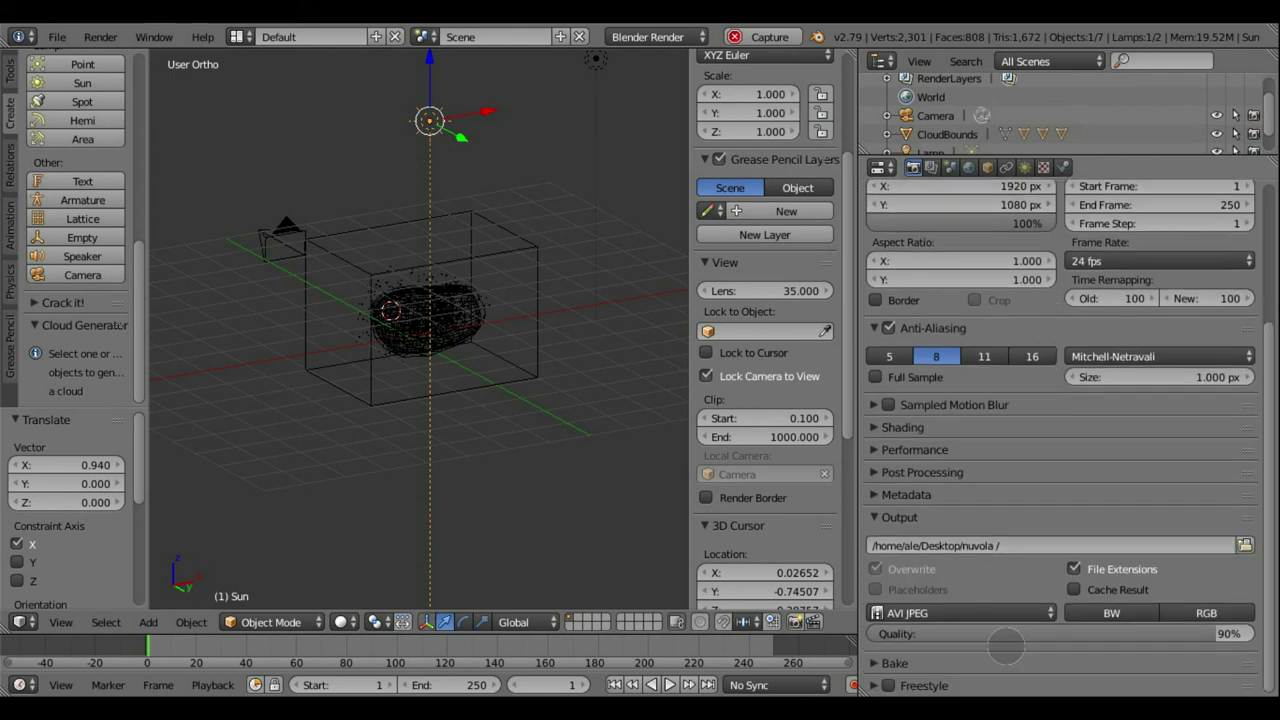